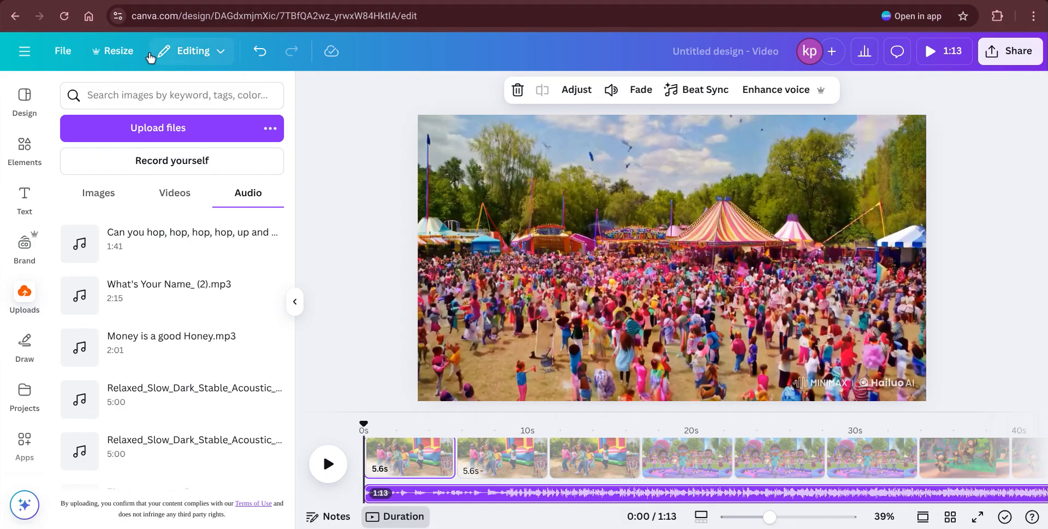
# Step: Make a 1280 × 720 YouTube Thumbnail copy of only Page 1 and open it
pyautogui.click(108, 58)
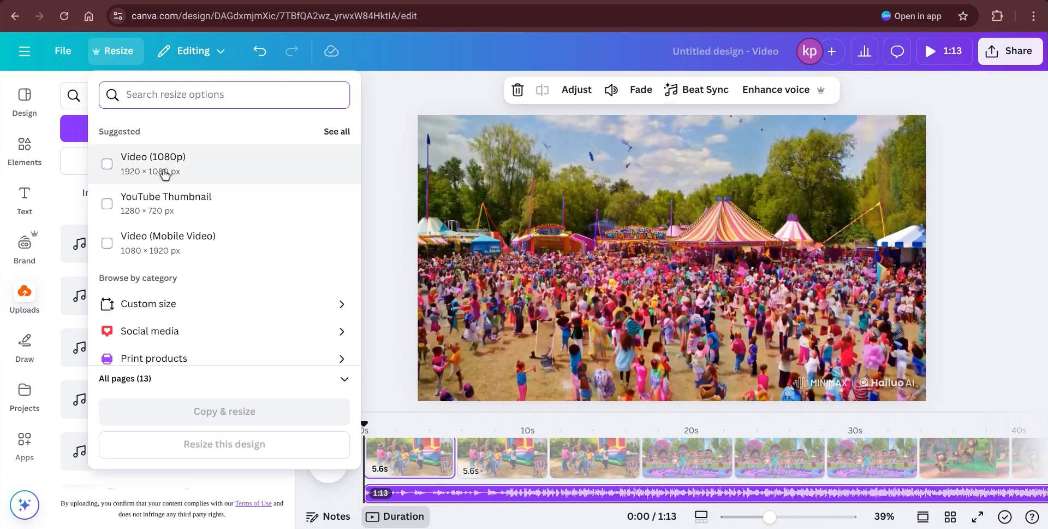
pyautogui.click(148, 213)
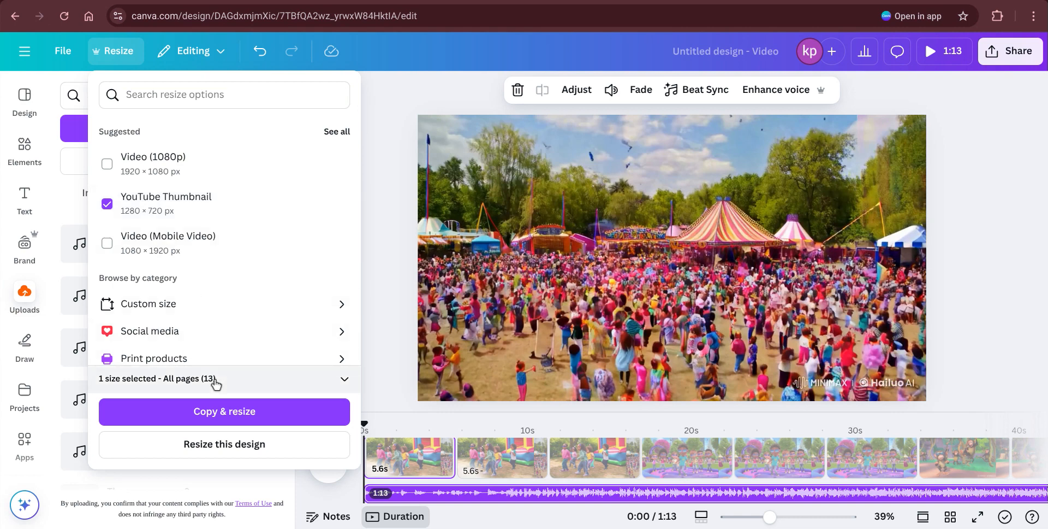
pyautogui.click(346, 381)
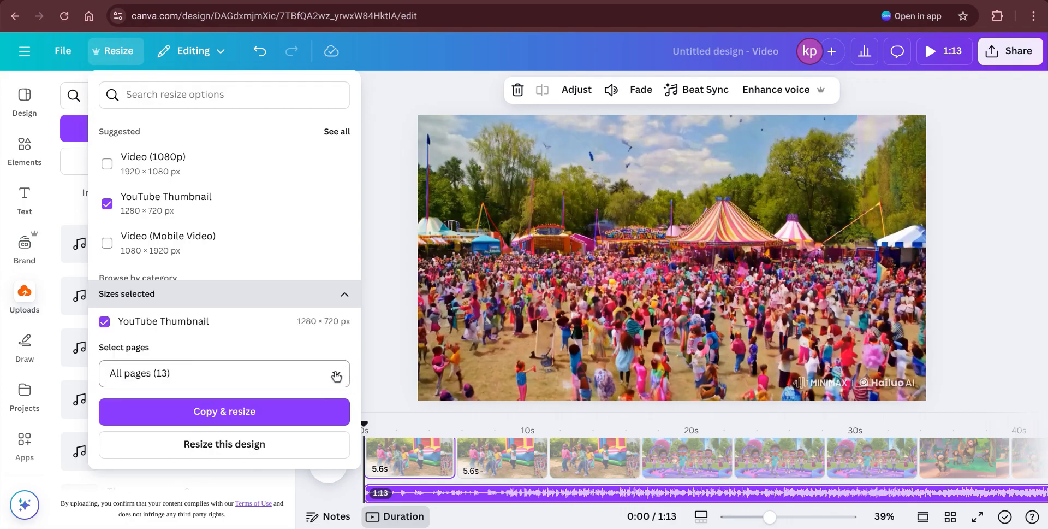
pyautogui.click(337, 376)
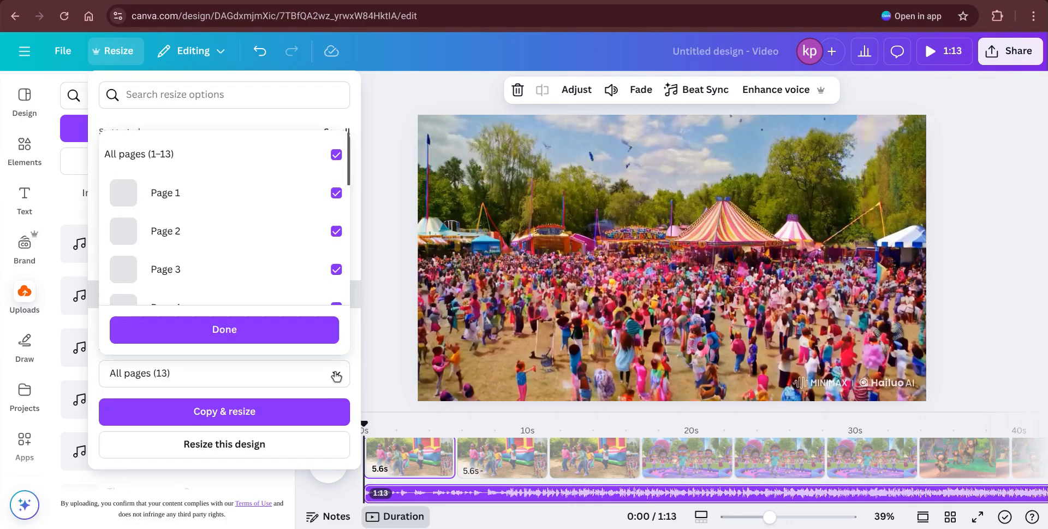
pyautogui.click(336, 155)
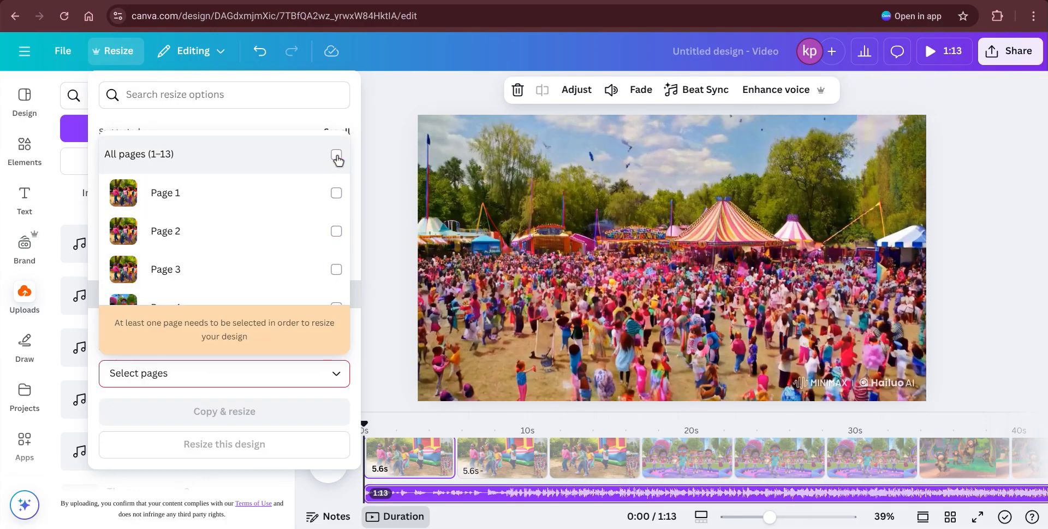
pyautogui.click(336, 193)
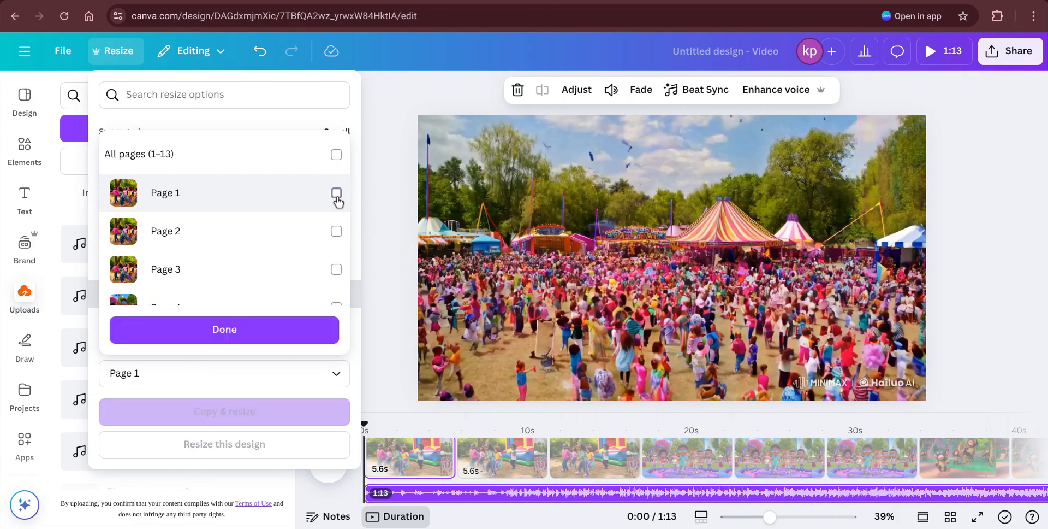
pyautogui.click(224, 328)
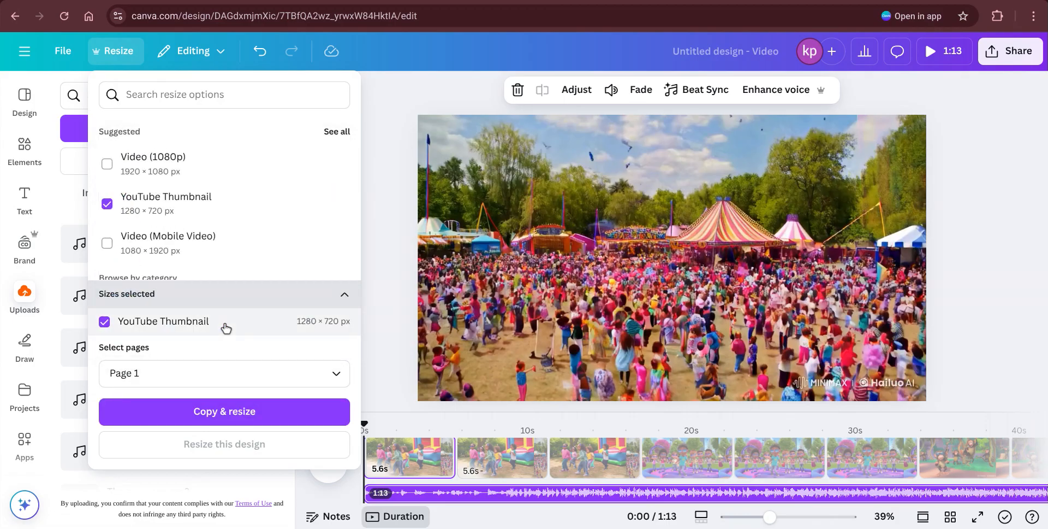
pyautogui.click(211, 421)
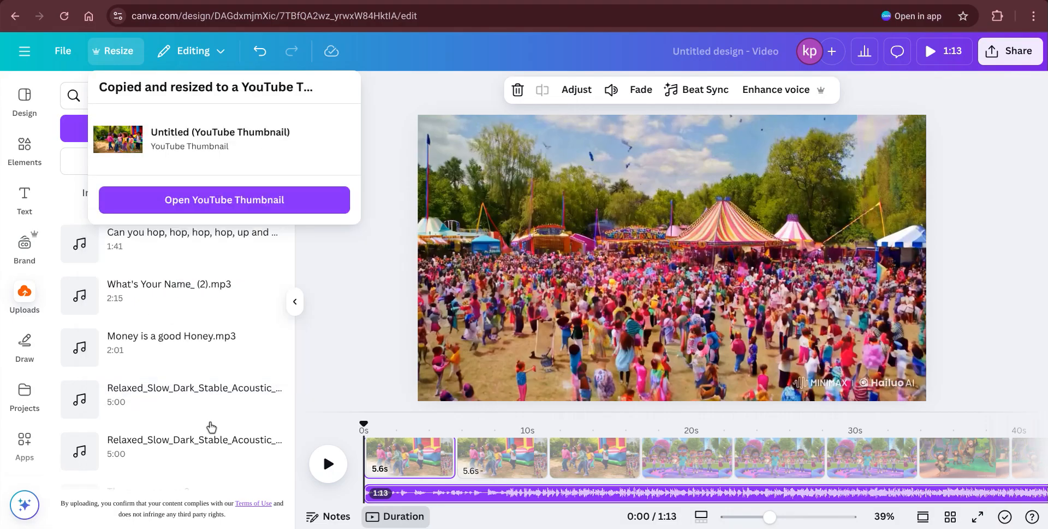
pyautogui.click(253, 201)
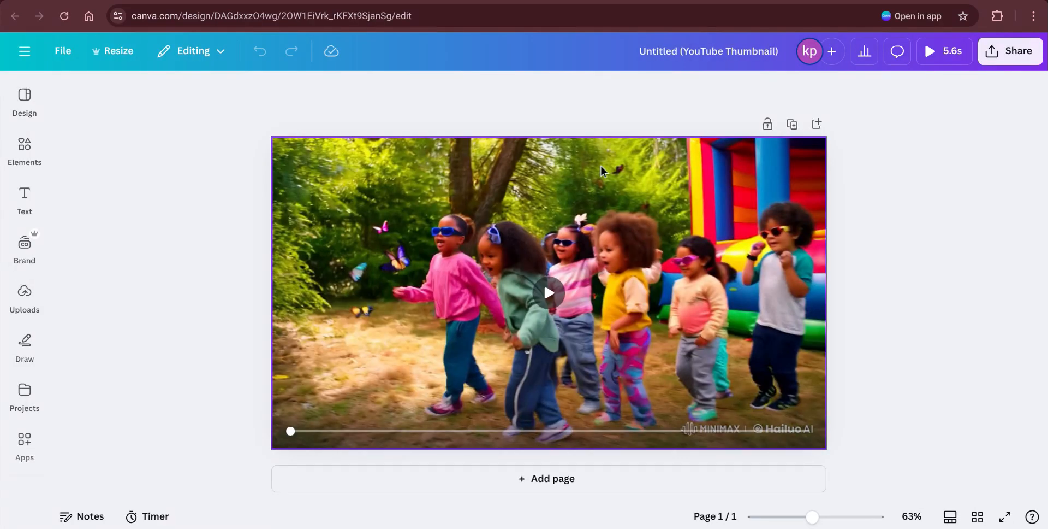
# Step: Delete the dancing-children video clip, leaving a blank thumbnail page
pyautogui.click(611, 198)
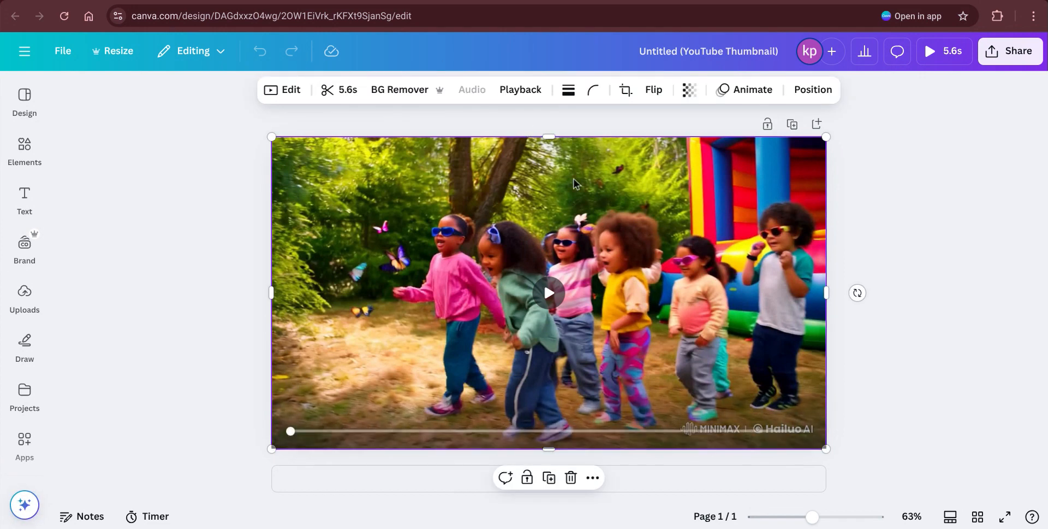
pyautogui.click(572, 478)
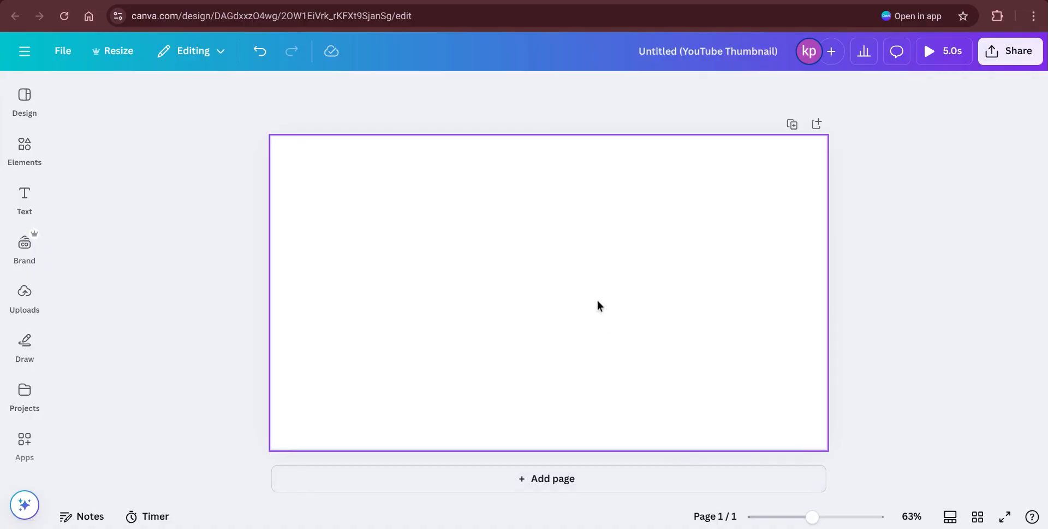
pyautogui.click(24, 95)
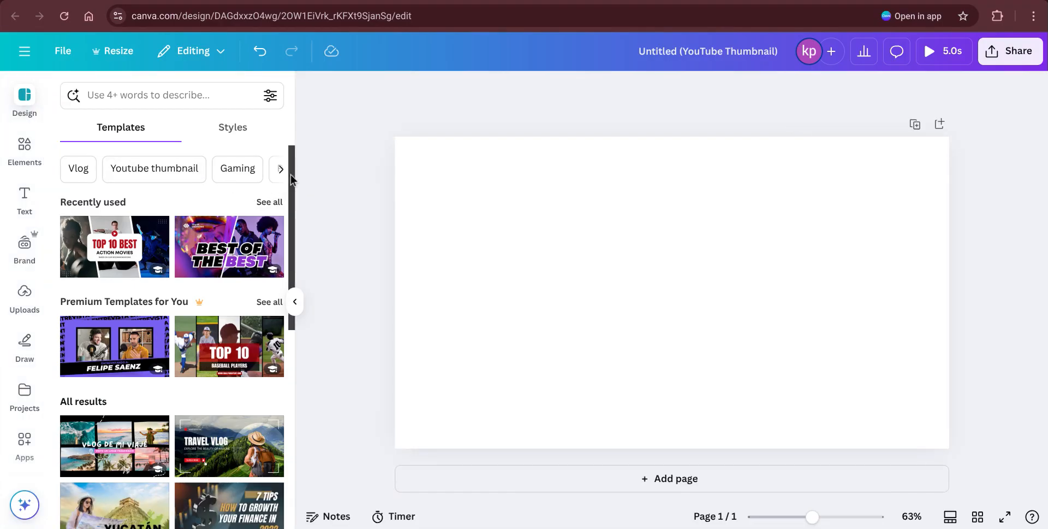
# Step: Apply the Dark Modern Elegant Singer New Song template with its NEW ONE headline
pyautogui.moveTo(292, 176); pyautogui.dragTo(280, 330)
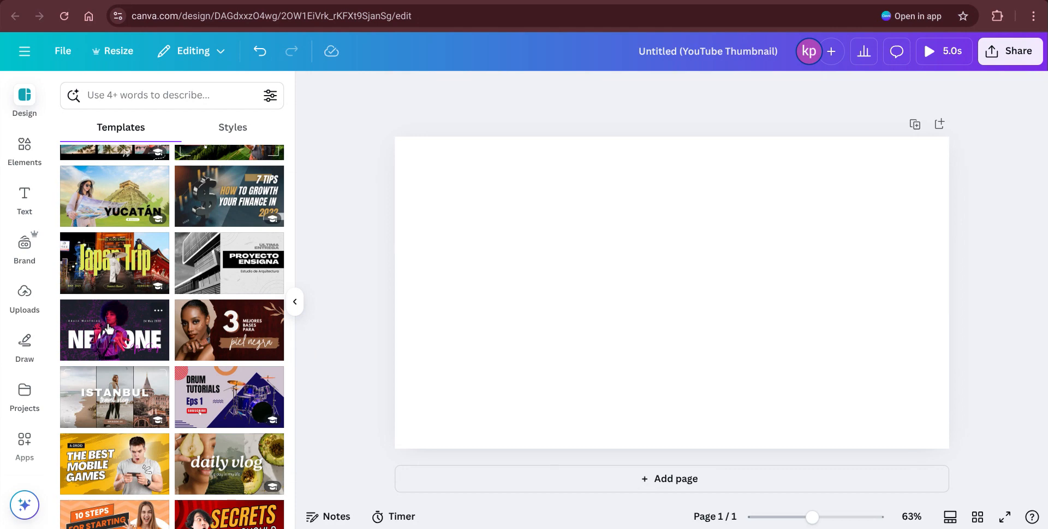
pyautogui.click(108, 328)
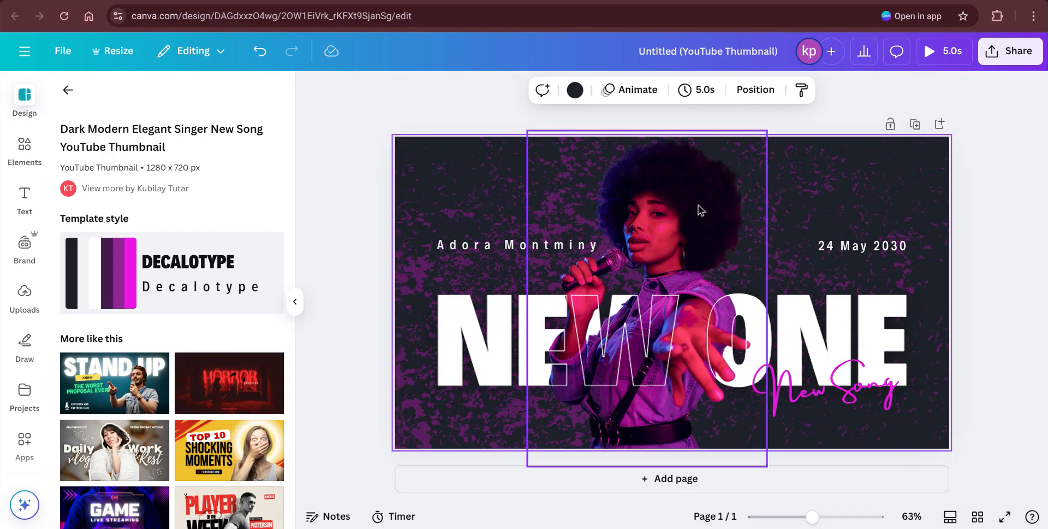
# Step: Remove the template's singer photo from the thumbnail
pyautogui.click(632, 228)
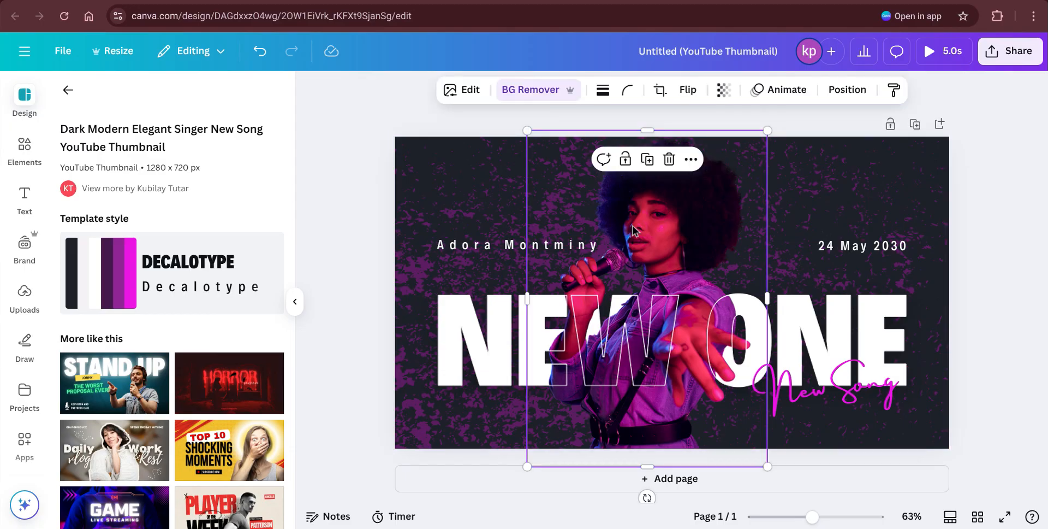
pyautogui.click(669, 160)
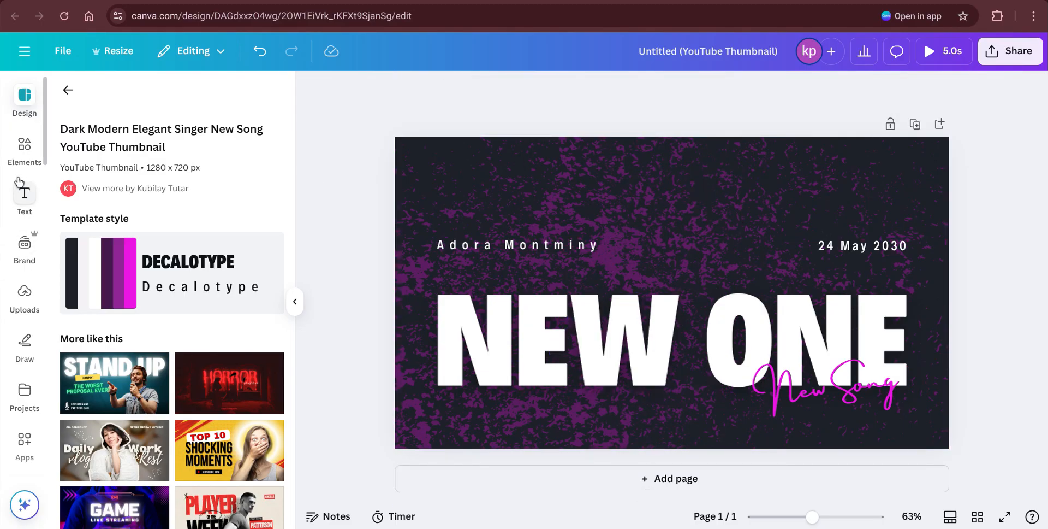
# Step: Open the uploaded Images library and browse through to the striped-dress photos
pyautogui.click(24, 294)
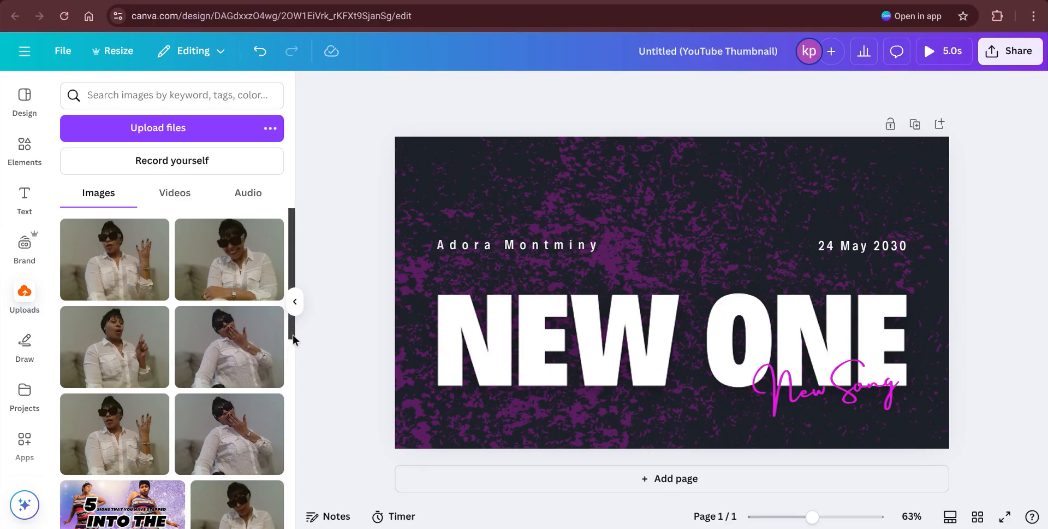
pyautogui.moveTo(290, 332)
pyautogui.mouseDown()
pyautogui.moveTo(291, 358)
pyautogui.moveTo(298, 328)
pyautogui.mouseUp()
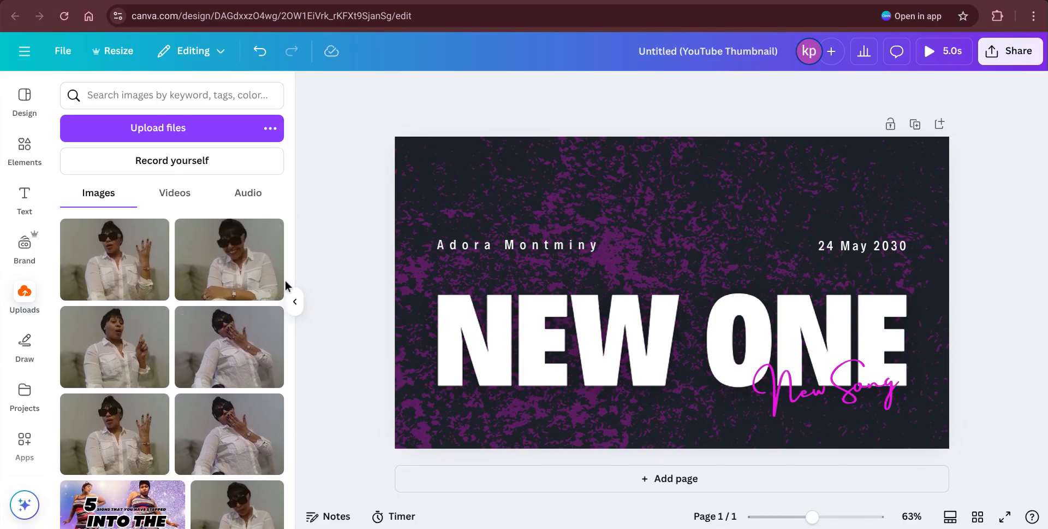
pyautogui.press('Tab')
pyautogui.press('Tab')
pyautogui.press('Tab')
pyautogui.press('Tab')
pyautogui.press('Tab')
pyautogui.press('Tab')
pyautogui.press('Tab')
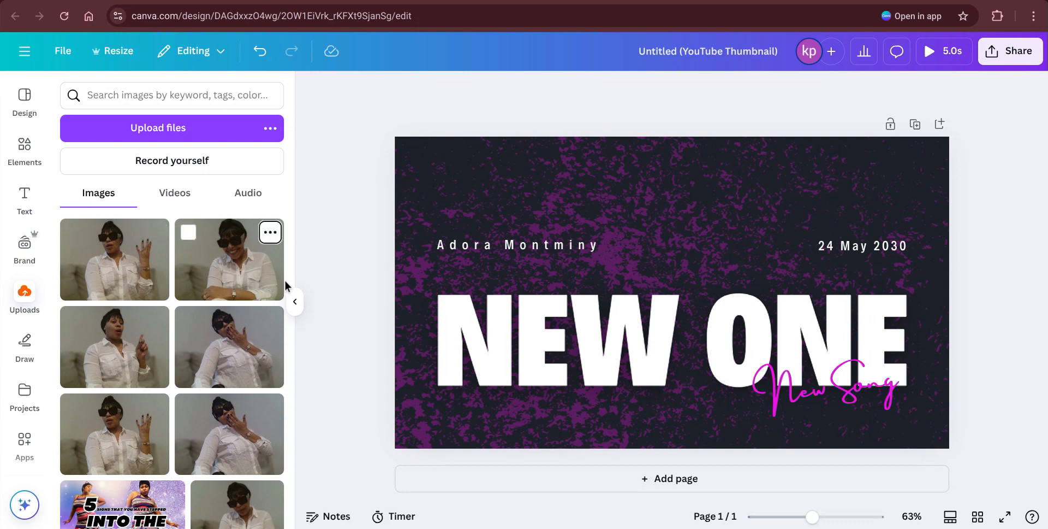
pyautogui.press('Tab')
pyautogui.press('Tab')
pyautogui.press('Tab')
pyautogui.press('Tab')
pyautogui.press('Tab')
pyautogui.press('Tab')
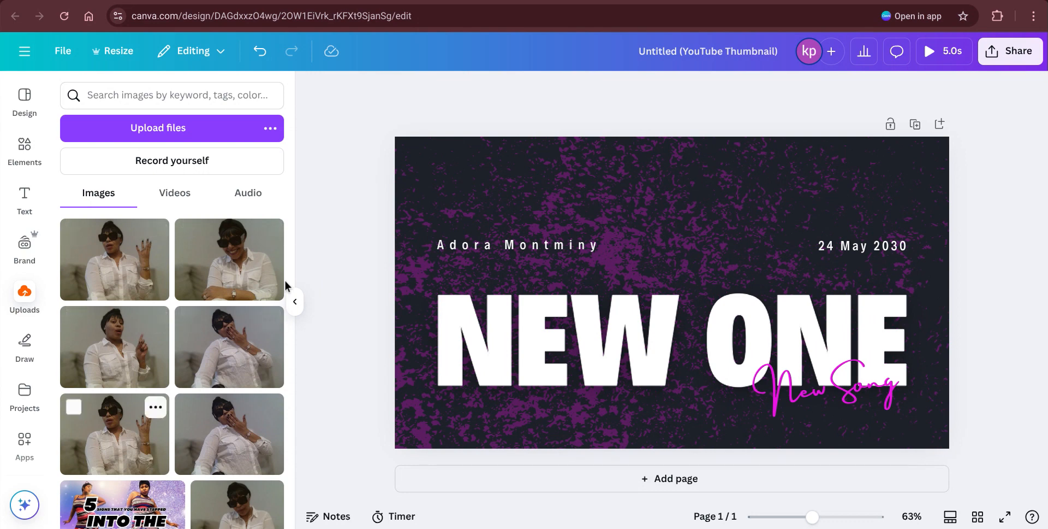
pyautogui.press('Tab')
pyautogui.press('Tab')
pyautogui.press('Tab')
pyautogui.press('Tab')
pyautogui.press('Tab')
pyautogui.press('Tab')
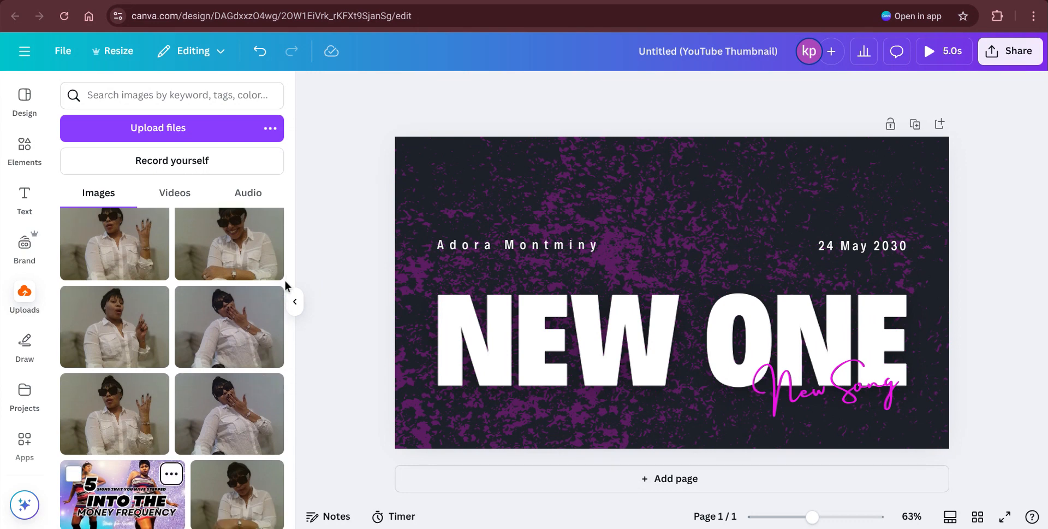
pyautogui.press('Tab')
pyautogui.press('Tab')
pyautogui.press('Tab')
pyautogui.press('Tab')
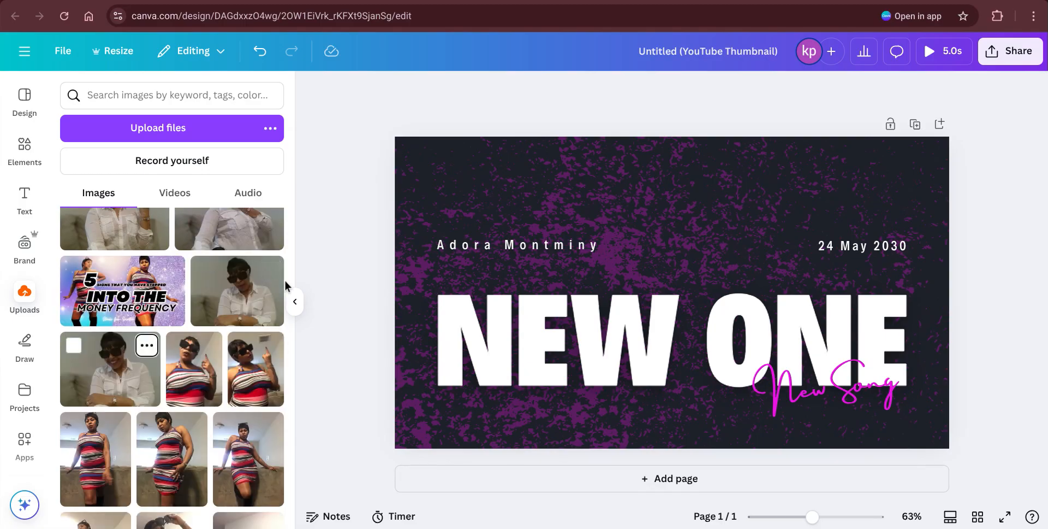
pyautogui.hotkey('shift', 'Tab')
pyautogui.press('Tab')
pyautogui.press('Tab')
pyautogui.press('Tab')
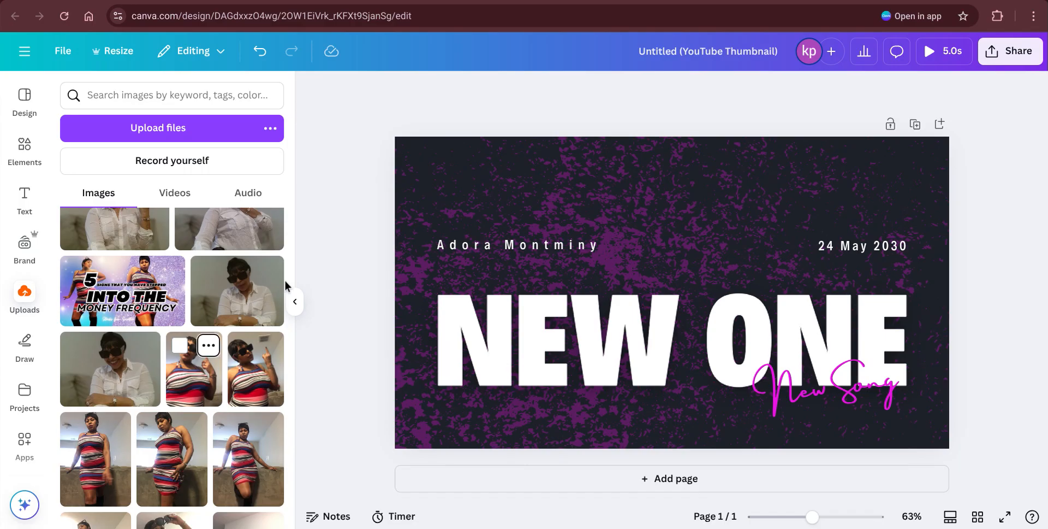
pyautogui.press('Tab')
pyautogui.press('Tab')
pyautogui.press('Tab')
pyautogui.press('Tab')
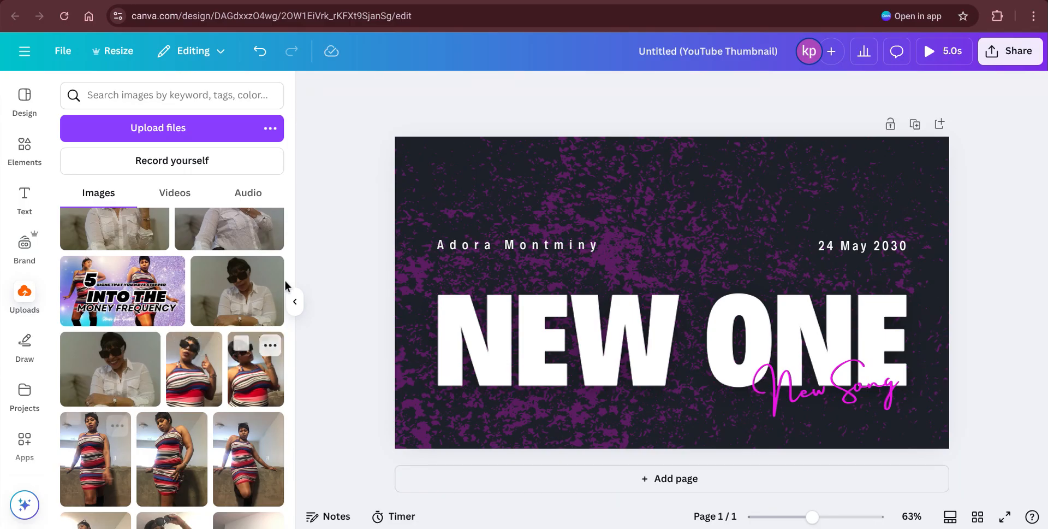
pyautogui.press('Tab')
pyautogui.press('Tab')
pyautogui.press('Tab')
pyautogui.press('Tab')
pyautogui.press('Tab')
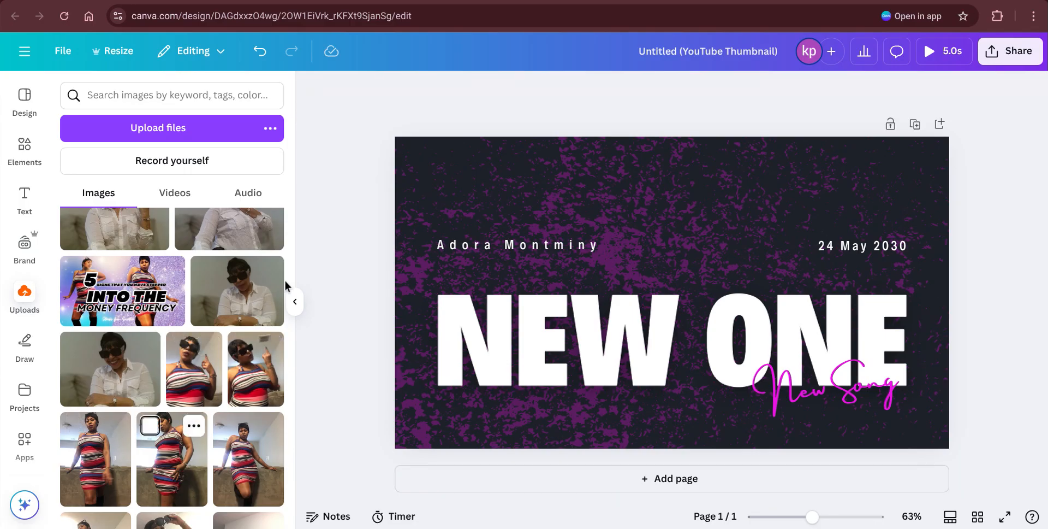
pyautogui.press('Tab')
pyautogui.press('Tab')
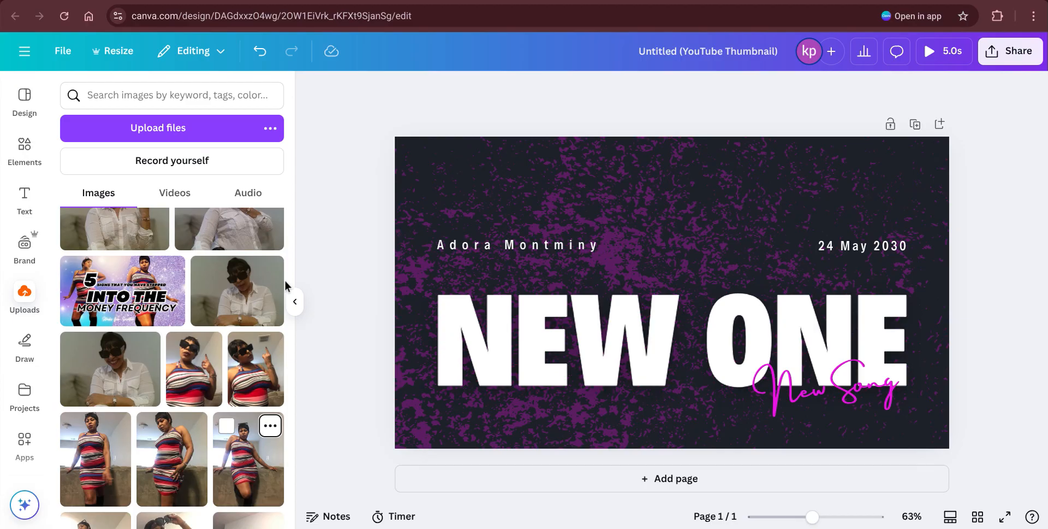
pyautogui.moveTo(276, 287)
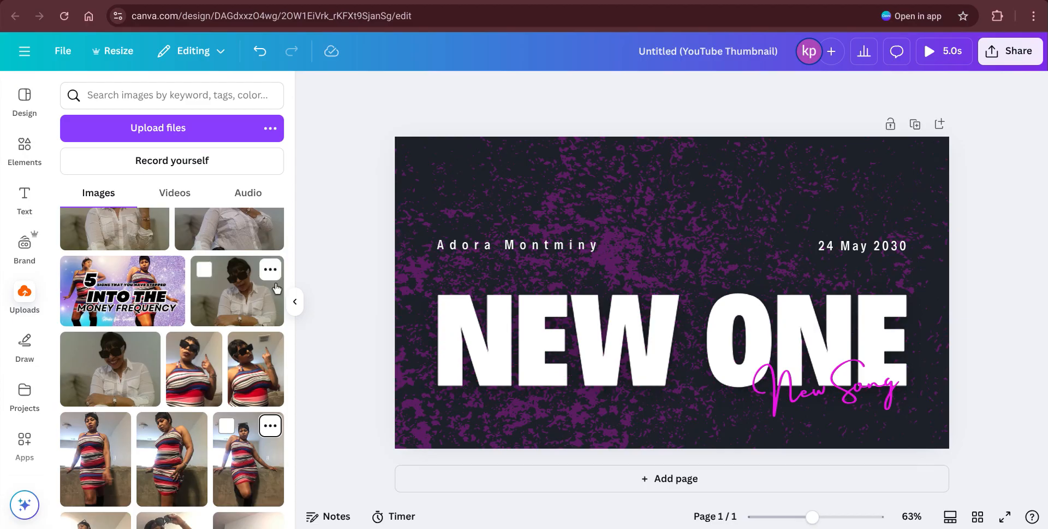
pyautogui.press('Tab')
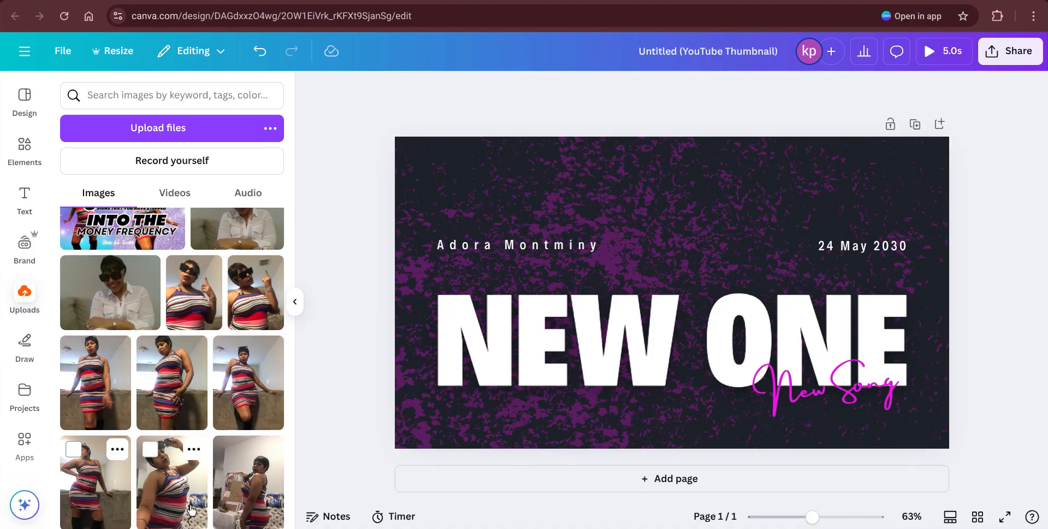
# Step: Add the uploaded photo of the woman in the striped dress to the thumbnail
pyautogui.click(156, 506)
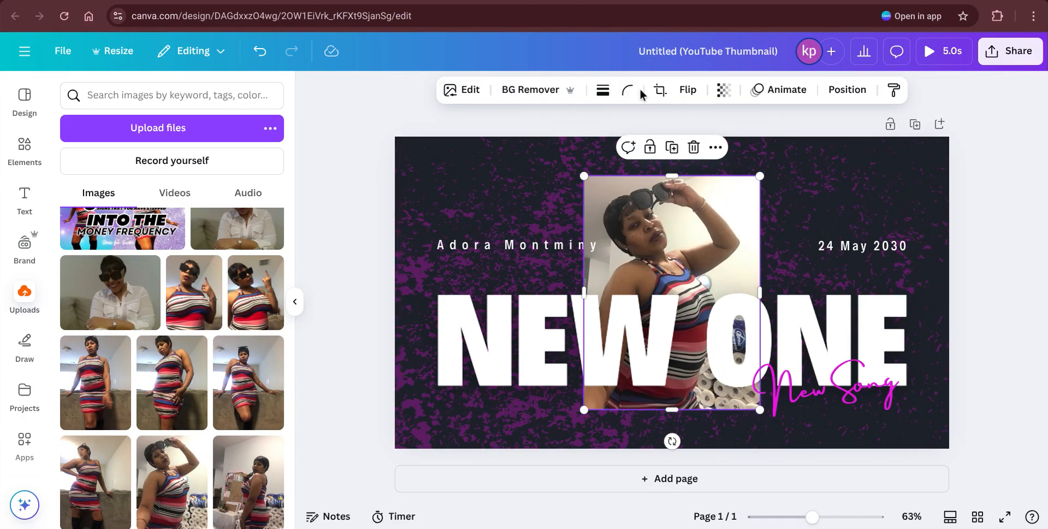
# Step: Remove the striped-dress photo's background and enlarge it to about 473×630
pyautogui.click(531, 91)
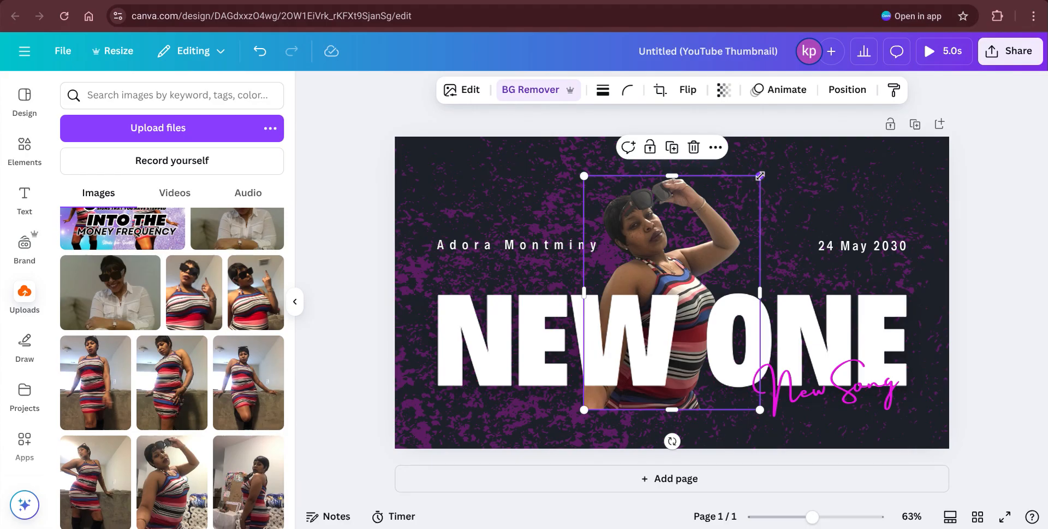
pyautogui.moveTo(760, 176); pyautogui.dragTo(798, 148)
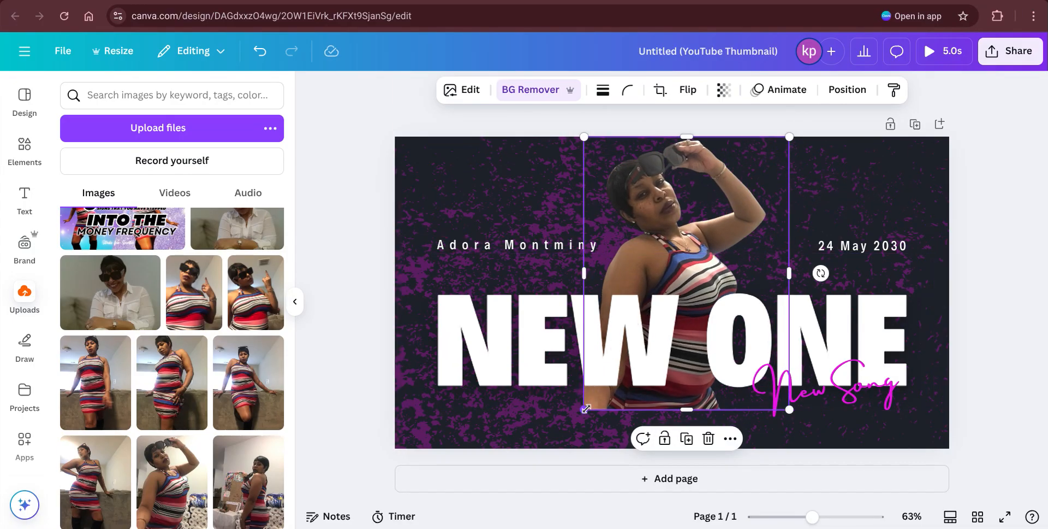
# Step: Scale the cutout to full height, 540.9 × 720 px at X 369.6, Y 0
pyautogui.moveTo(586, 408); pyautogui.dragTo(555, 445)
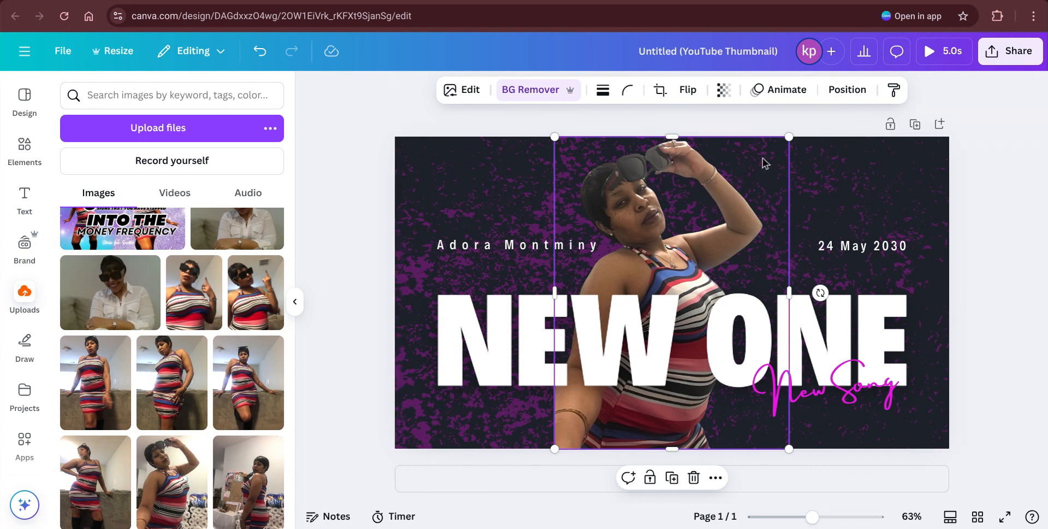
pyautogui.click(846, 90)
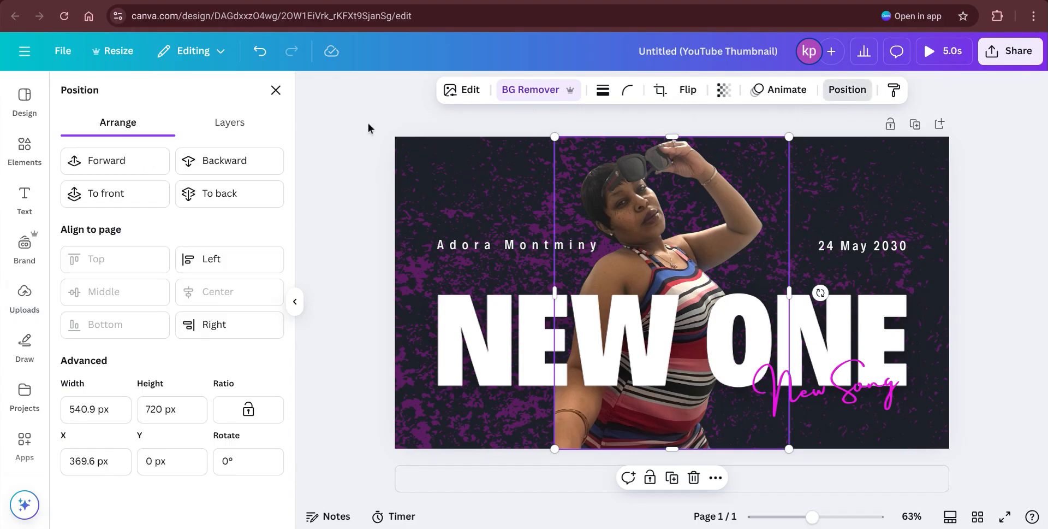
# Step: Bring the cutout one layer forward, in front of the NEW ONE title
pyautogui.click(120, 165)
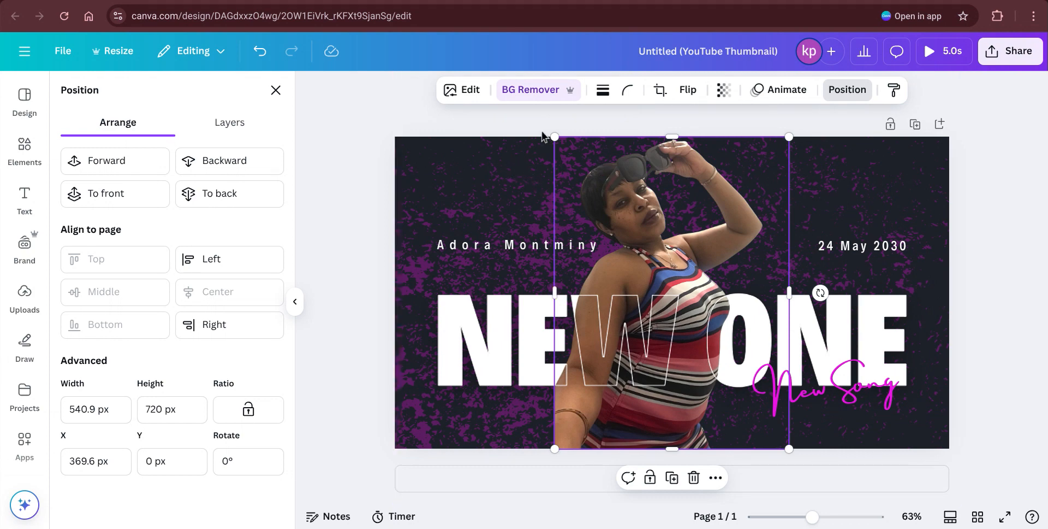
# Step: Apply the Belvedere filter to the striped-dress photo at reduced intensity
pyautogui.click(460, 90)
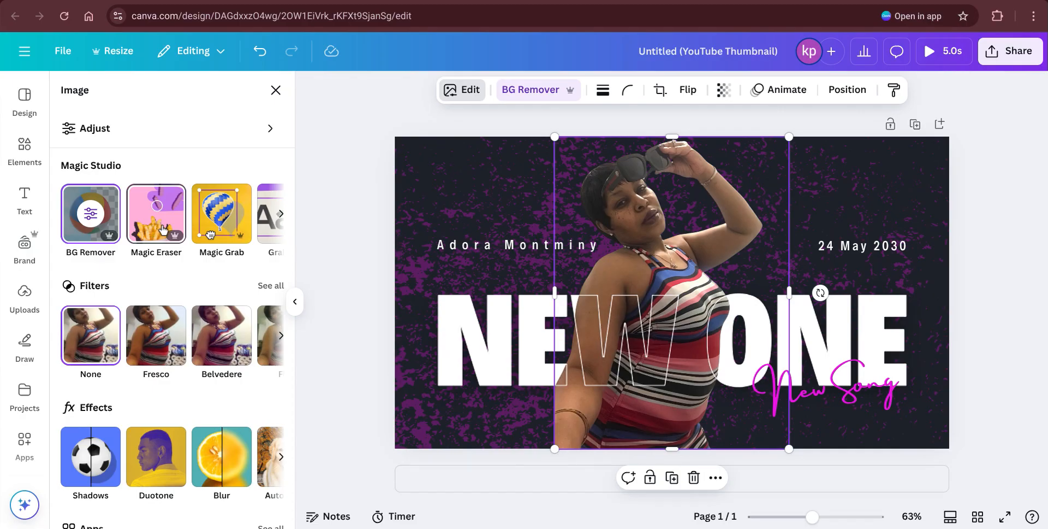
pyautogui.click(281, 219)
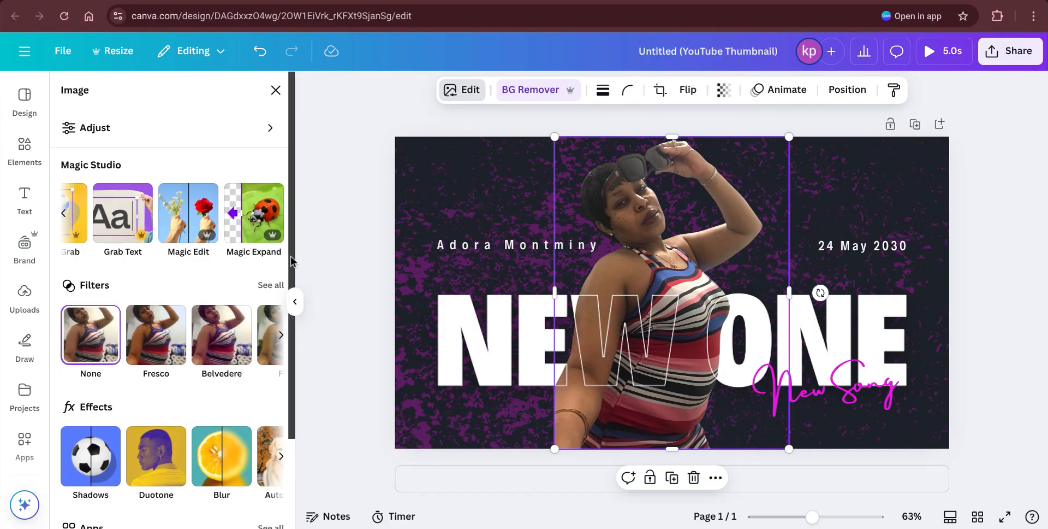
pyautogui.moveTo(291, 260); pyautogui.dragTo(293, 352)
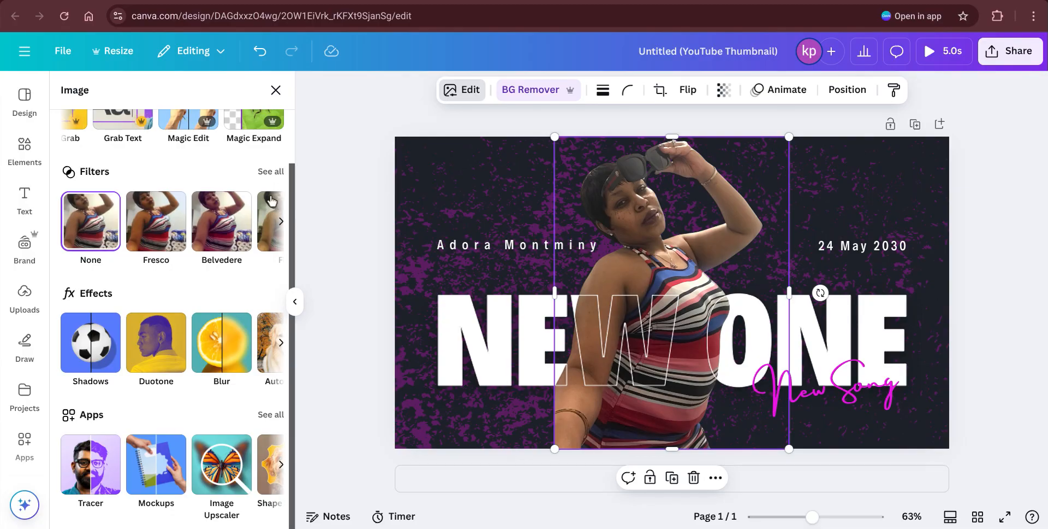
pyautogui.click(229, 224)
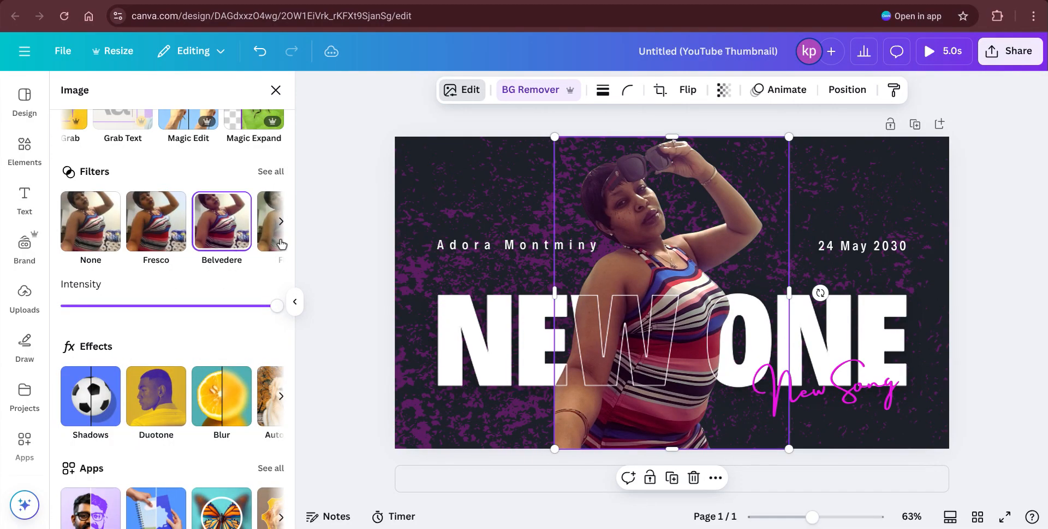
pyautogui.moveTo(293, 252); pyautogui.dragTo(293, 291)
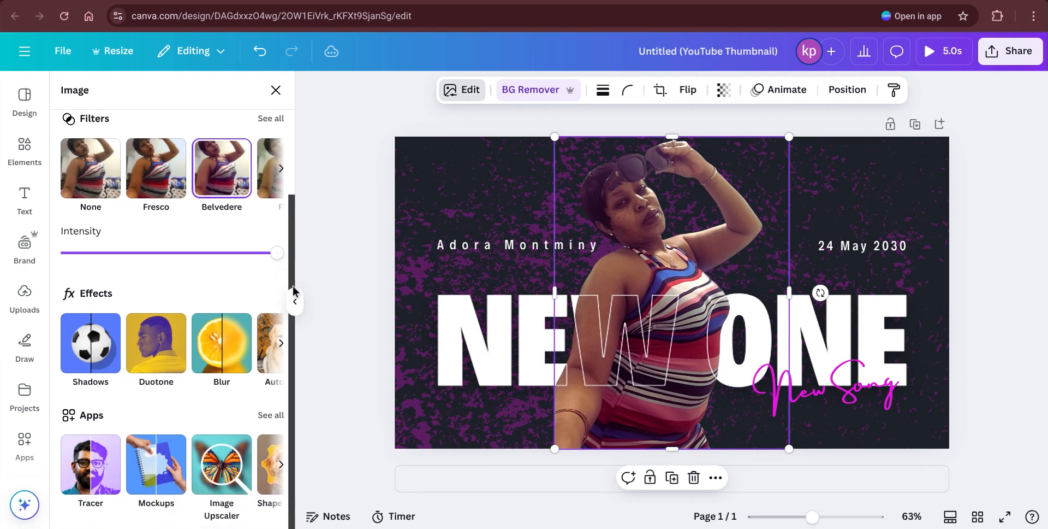
pyautogui.moveTo(278, 253); pyautogui.dragTo(171, 254)
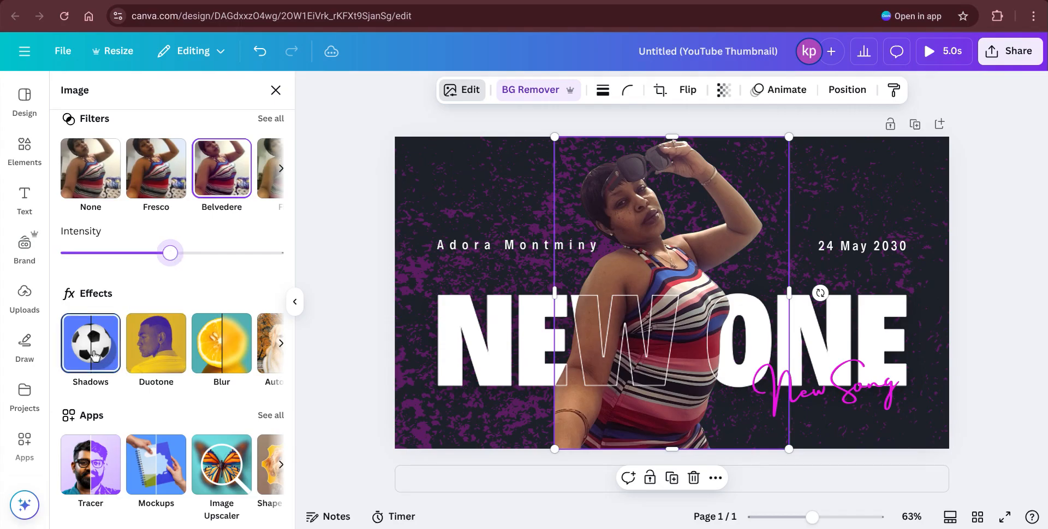
pyautogui.click(166, 359)
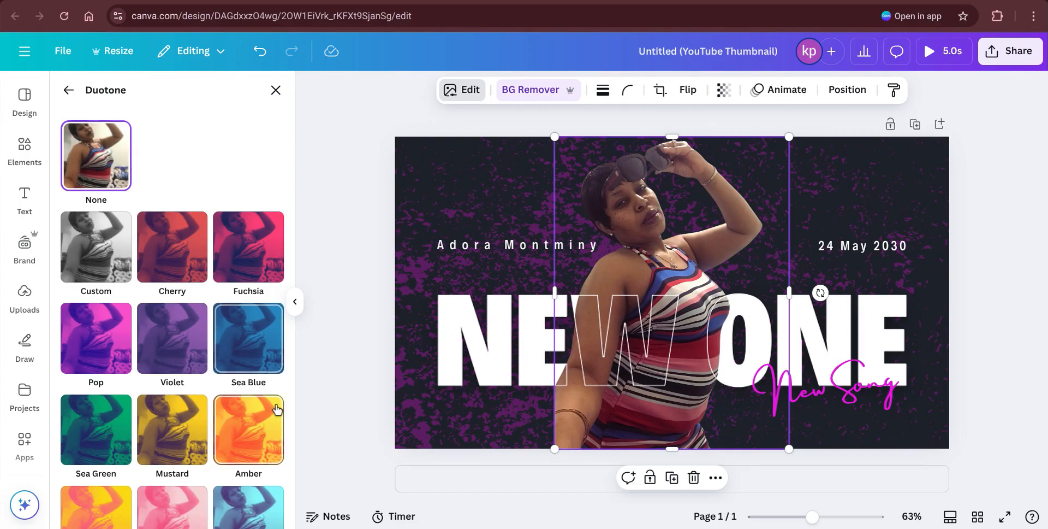
# Step: Preview the Classic, Sepia, Mint Choc and Dawn duotone presets on the photo
pyautogui.moveTo(288, 160); pyautogui.dragTo(275, 416)
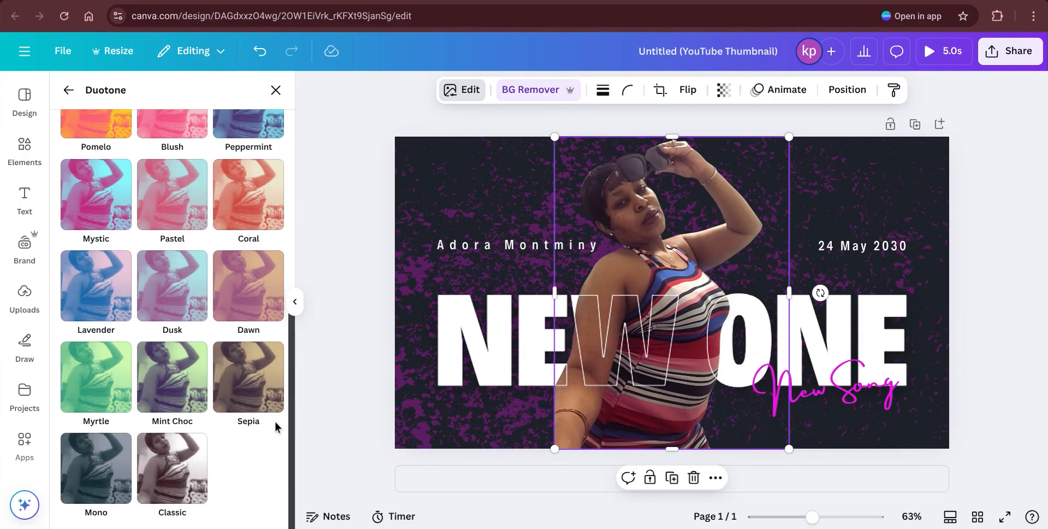
pyautogui.click(180, 470)
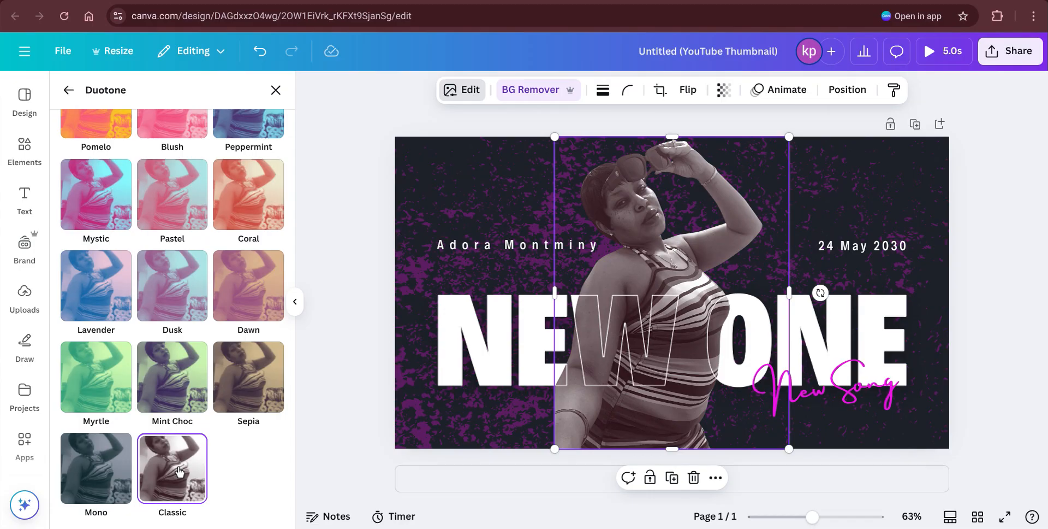
pyautogui.click(255, 379)
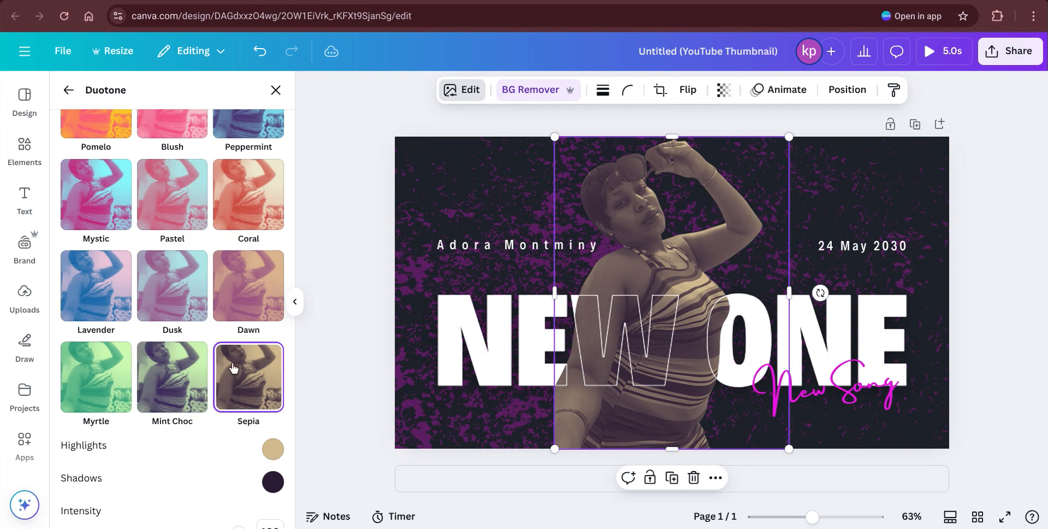
pyautogui.click(173, 384)
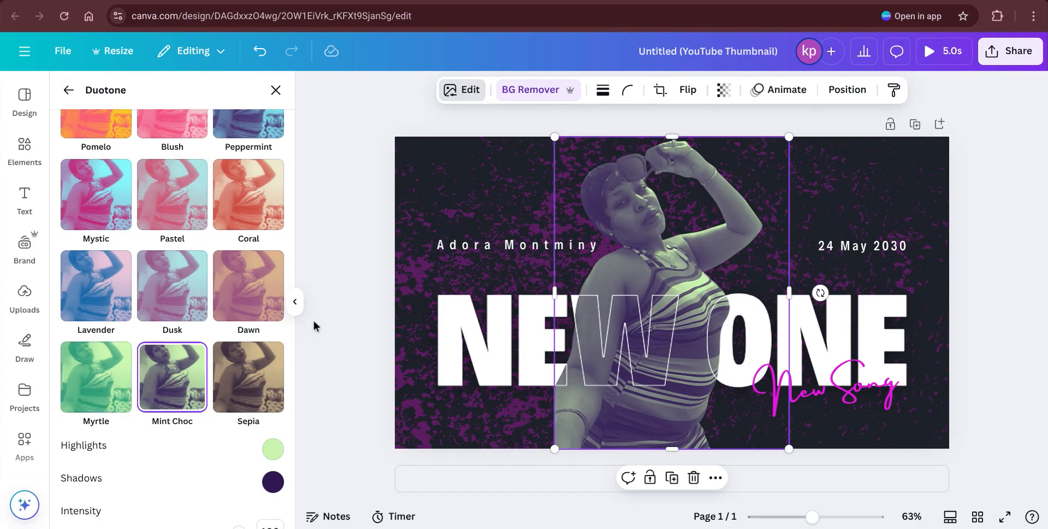
pyautogui.click(234, 291)
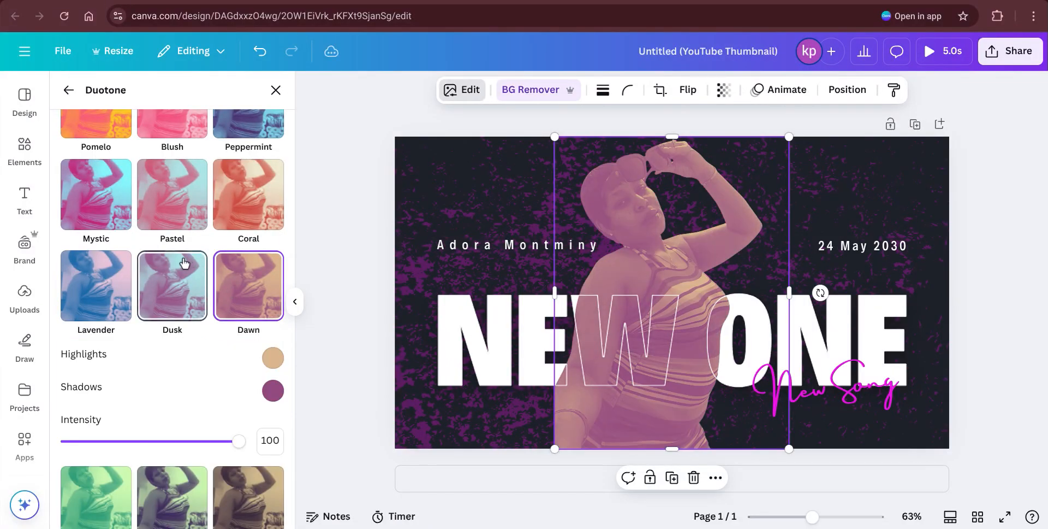
# Step: Apply the Pastel duotone at intensity 45 and close the duotone settings
pyautogui.click(173, 206)
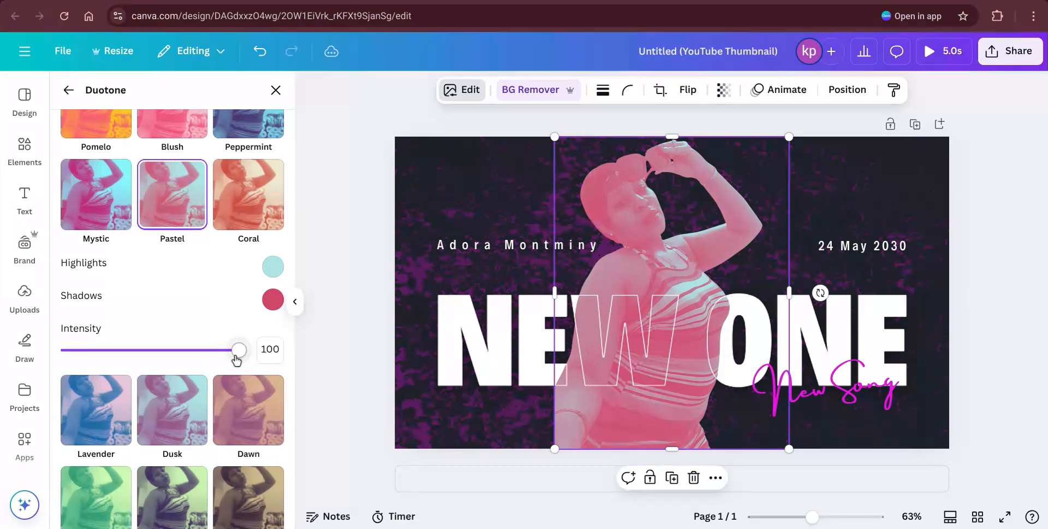
pyautogui.moveTo(239, 349); pyautogui.dragTo(144, 346)
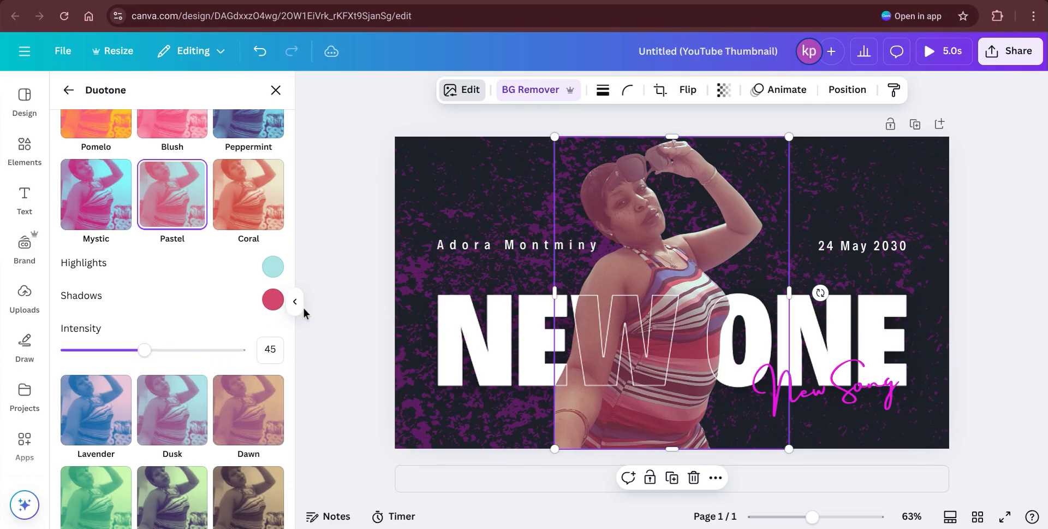
pyautogui.click(316, 210)
pyautogui.click(316, 210)
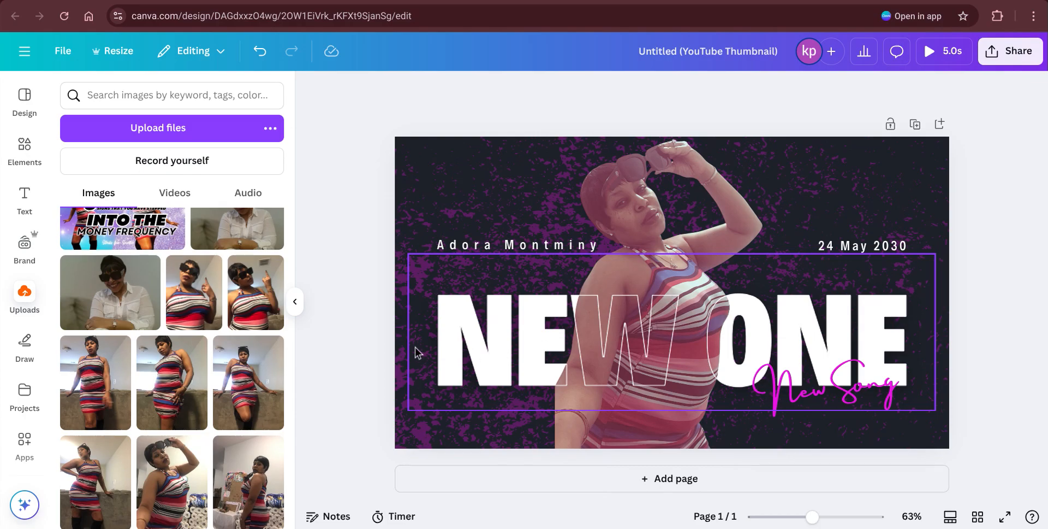
# Step: Replace the upper-left artist name text with a new name
pyautogui.click(575, 251)
pyautogui.click(574, 251)
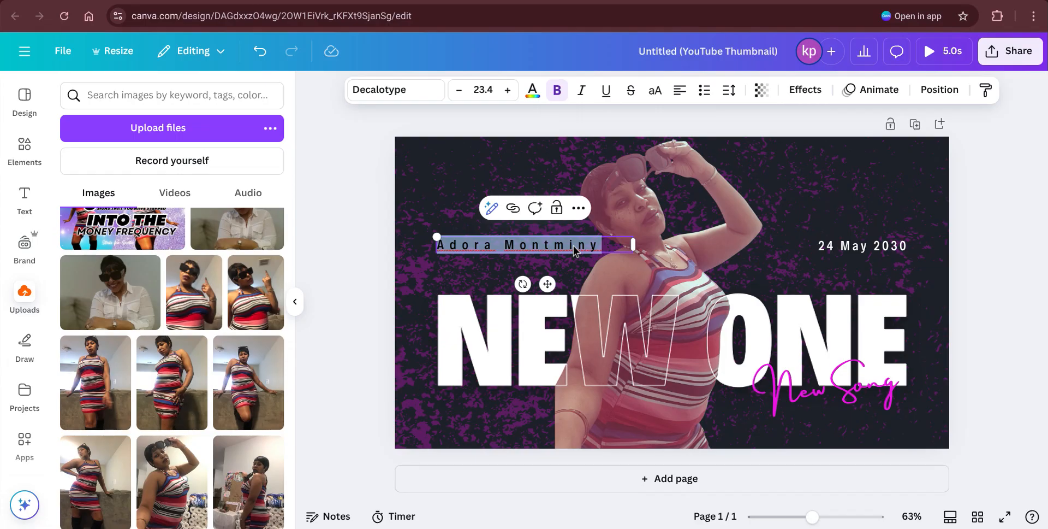
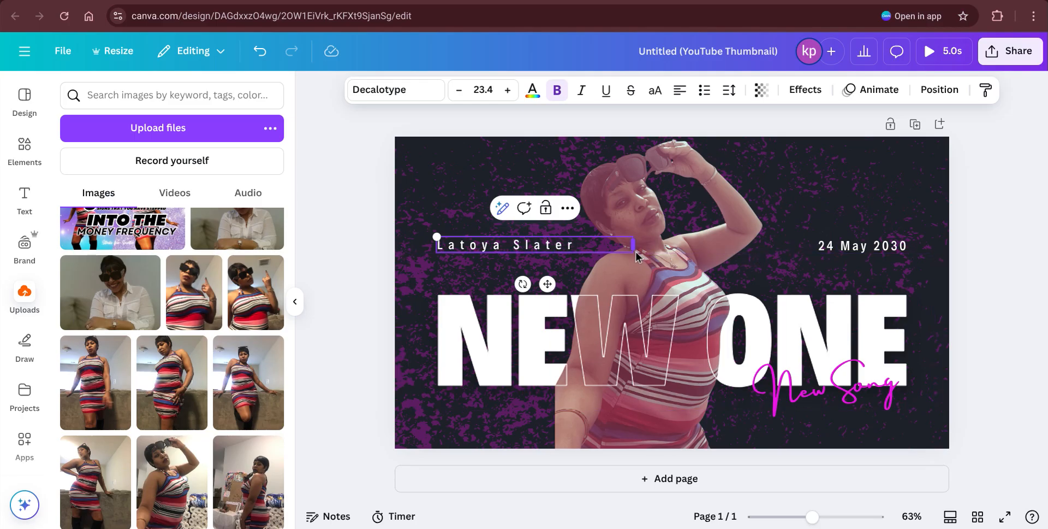
# Step: Restore the accidentally deleted date text and change its year from 2030 to 2025
pyautogui.click(903, 247)
pyautogui.press('Escape')
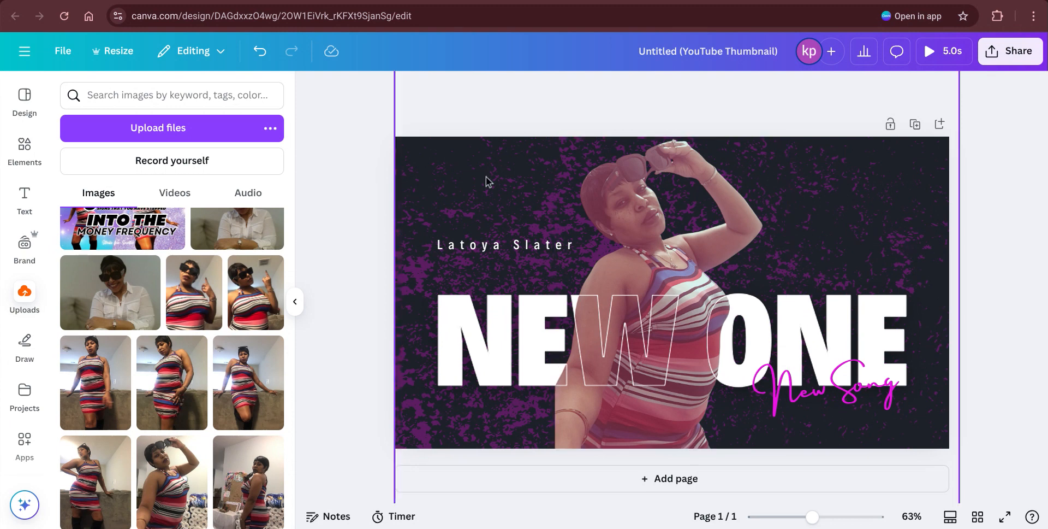
pyautogui.click(255, 53)
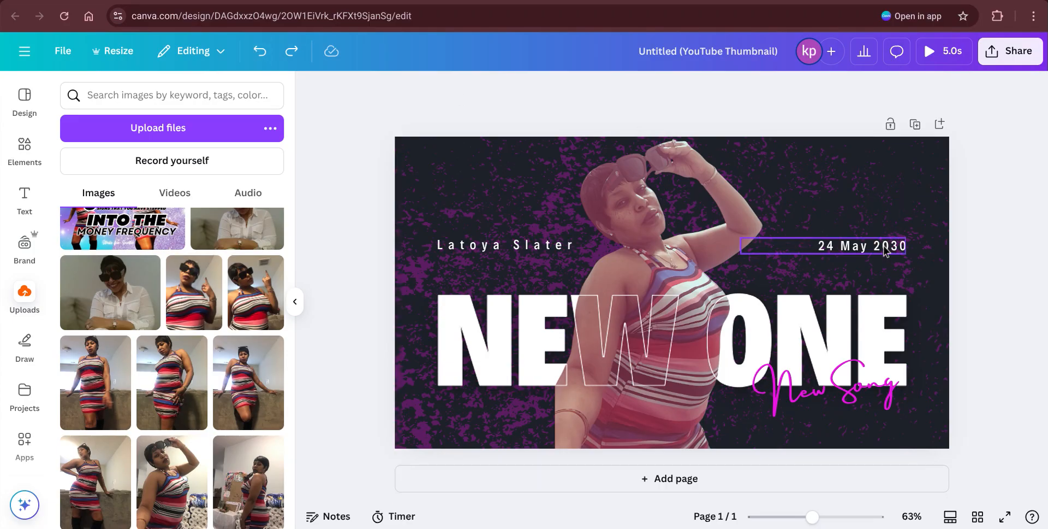
pyautogui.click(904, 247)
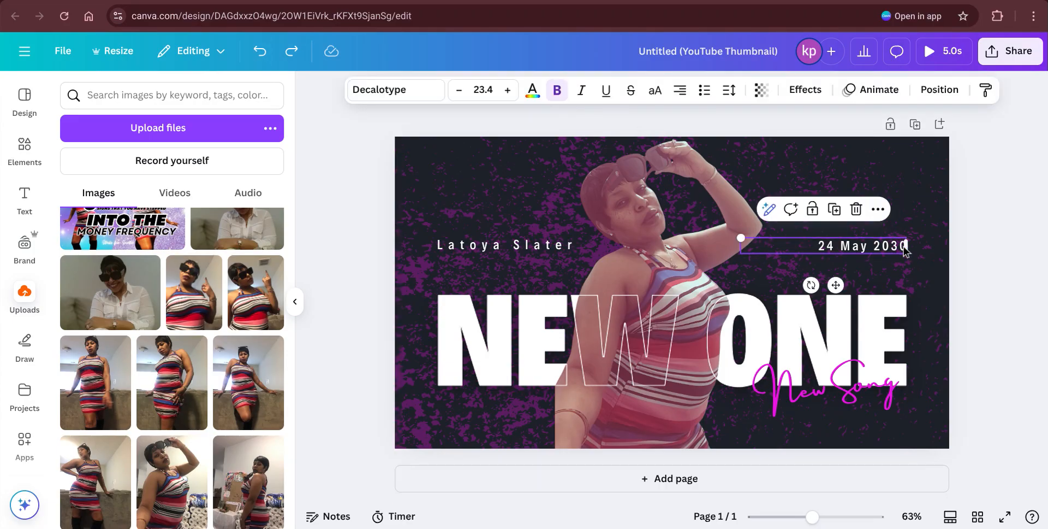
pyautogui.click(903, 247)
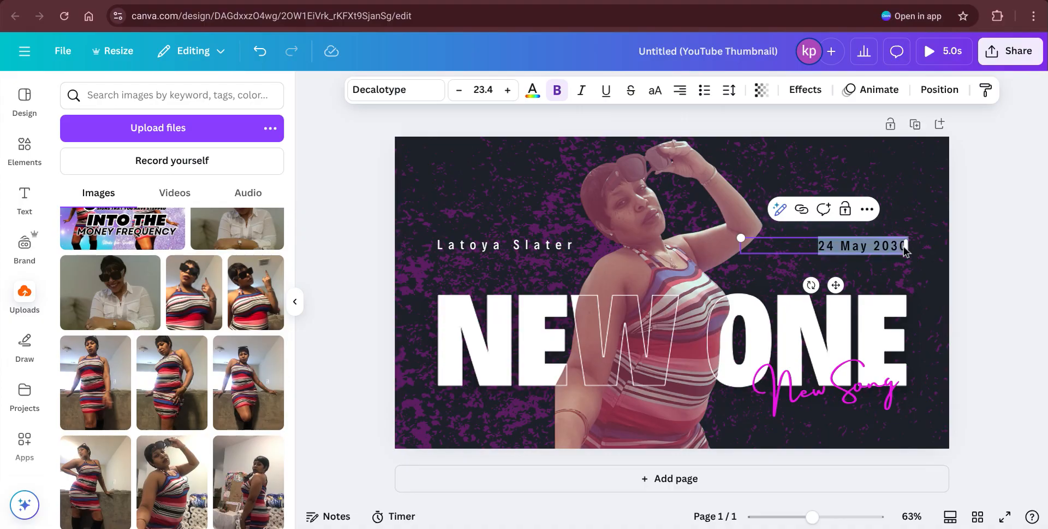
pyautogui.click(903, 247)
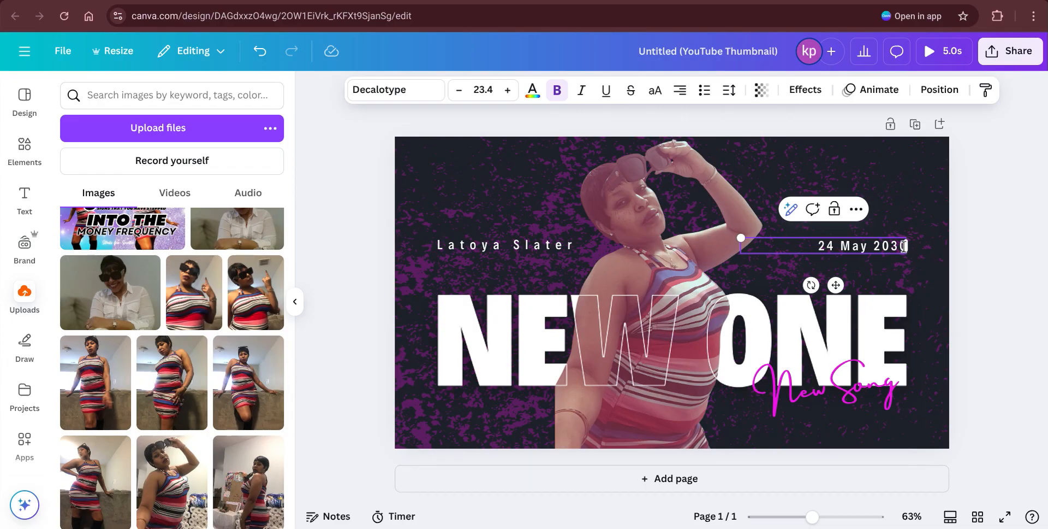
pyautogui.press('BackSpace')
pyautogui.press('BackSpace')
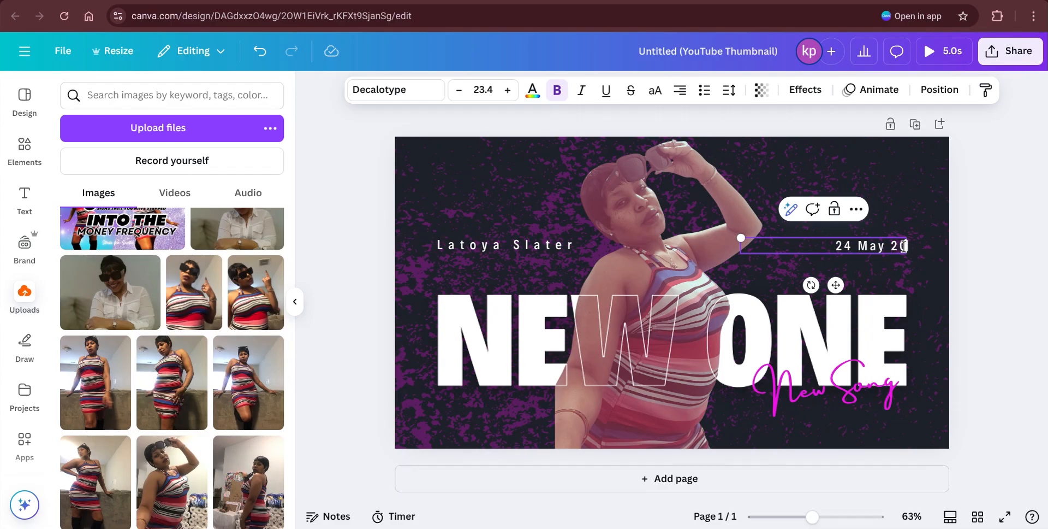
pyautogui.write('25')
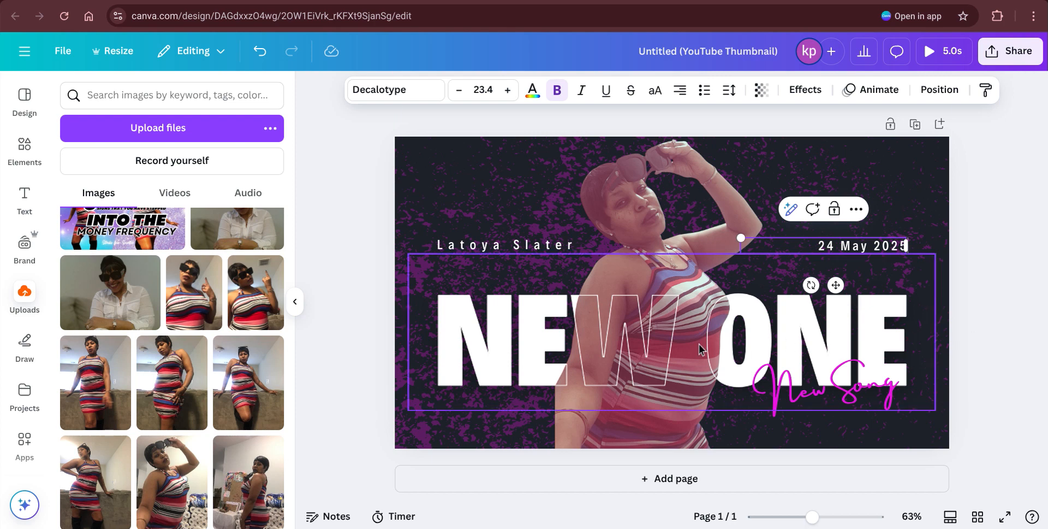
# Step: Recolour the grunge background texture red using the Default colors swatch, keeping it aligned
pyautogui.click(890, 176)
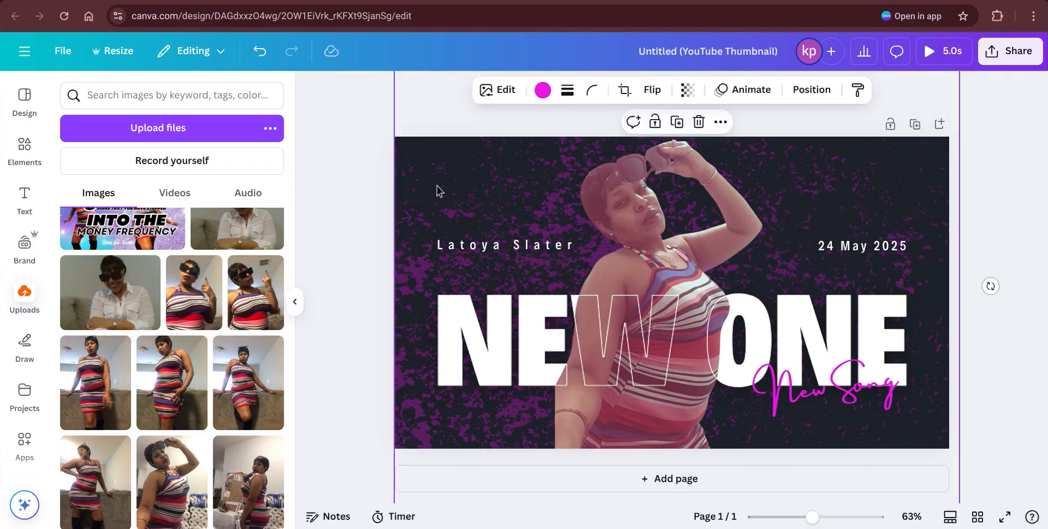
pyautogui.moveTo(436, 187); pyautogui.dragTo(435, 135)
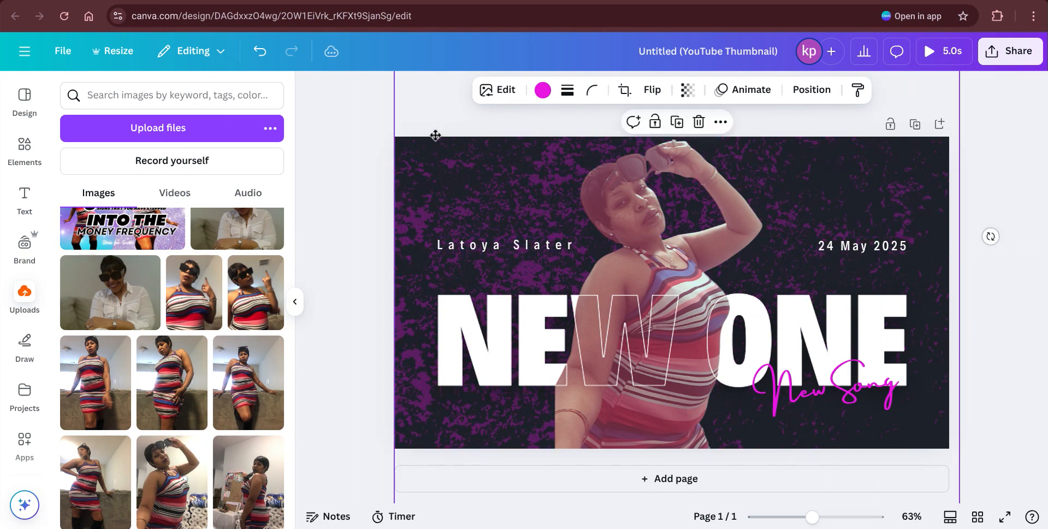
pyautogui.click(542, 91)
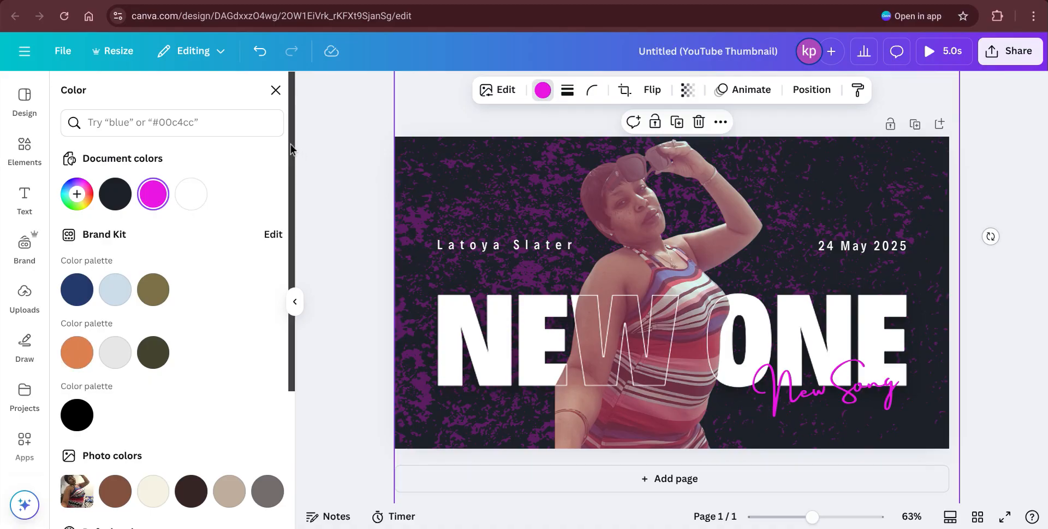
pyautogui.moveTo(291, 155); pyautogui.dragTo(294, 342)
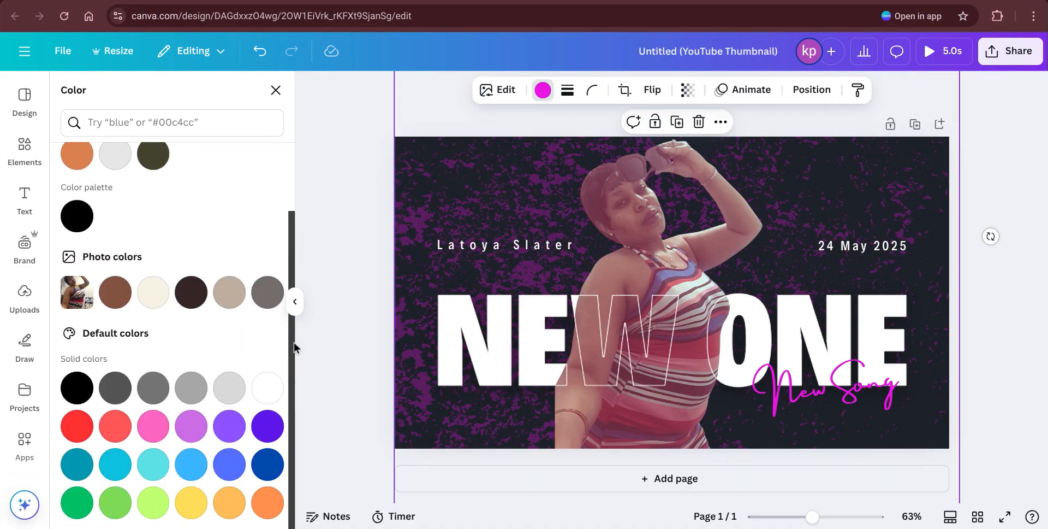
pyautogui.click(78, 427)
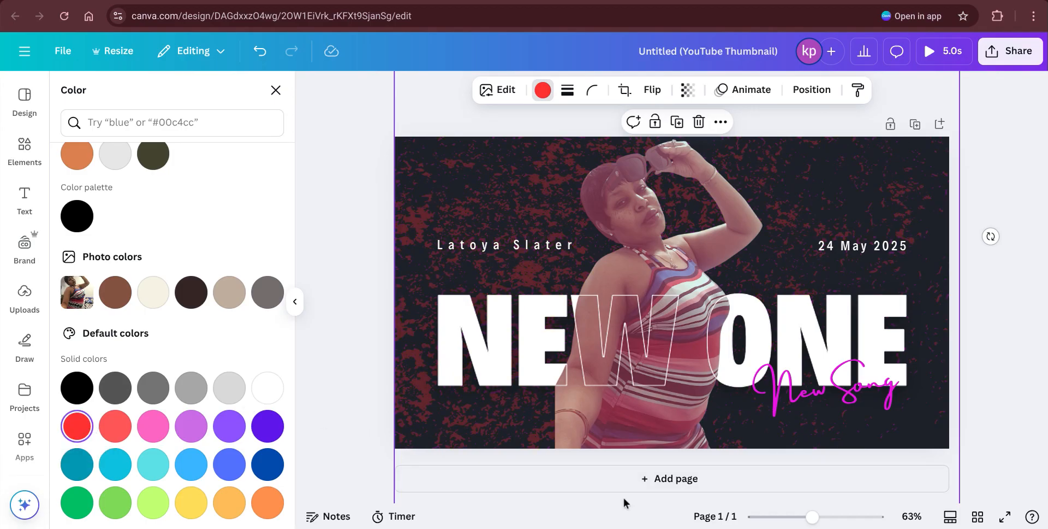
pyautogui.moveTo(522, 196); pyautogui.dragTo(523, 262)
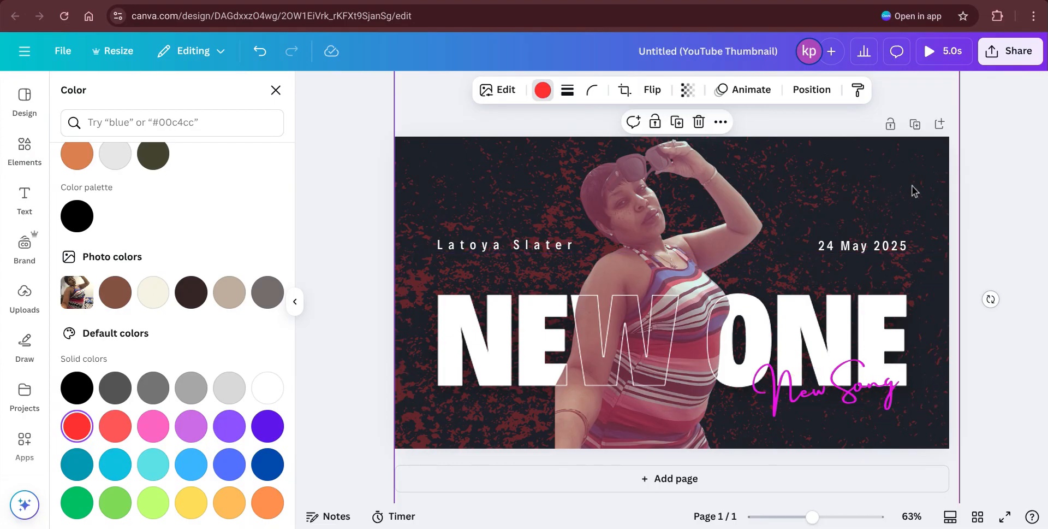
pyautogui.moveTo(910, 185); pyautogui.dragTo(906, 187)
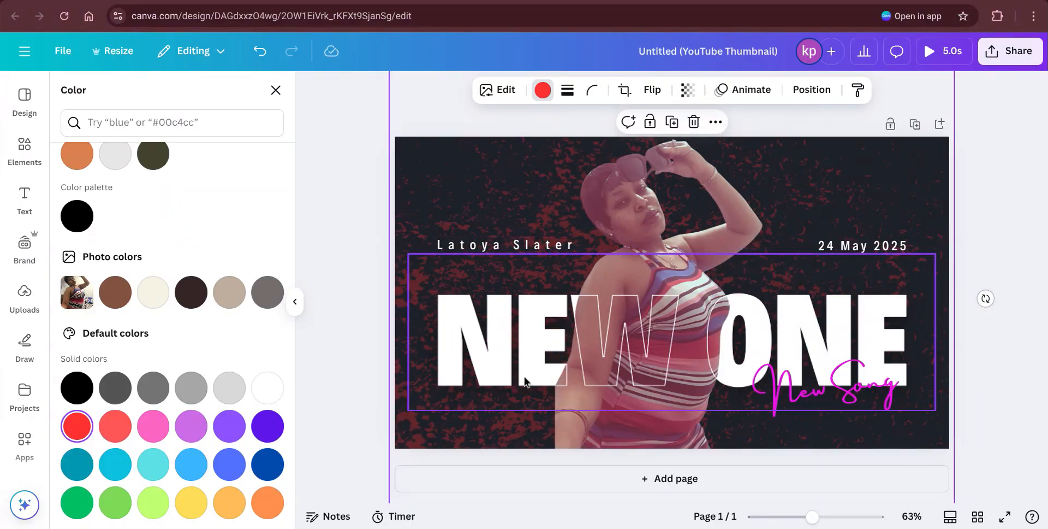
pyautogui.click(516, 364)
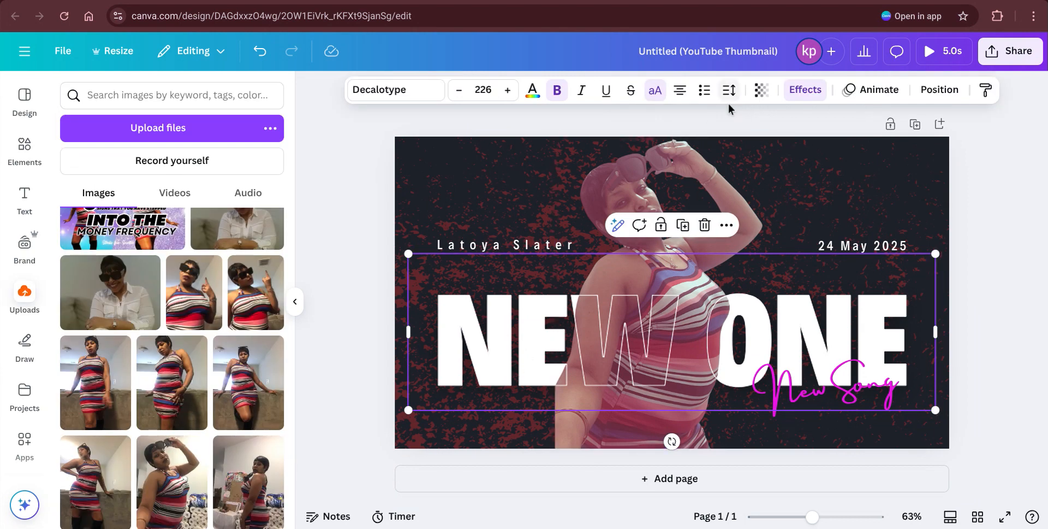
pyautogui.click(806, 89)
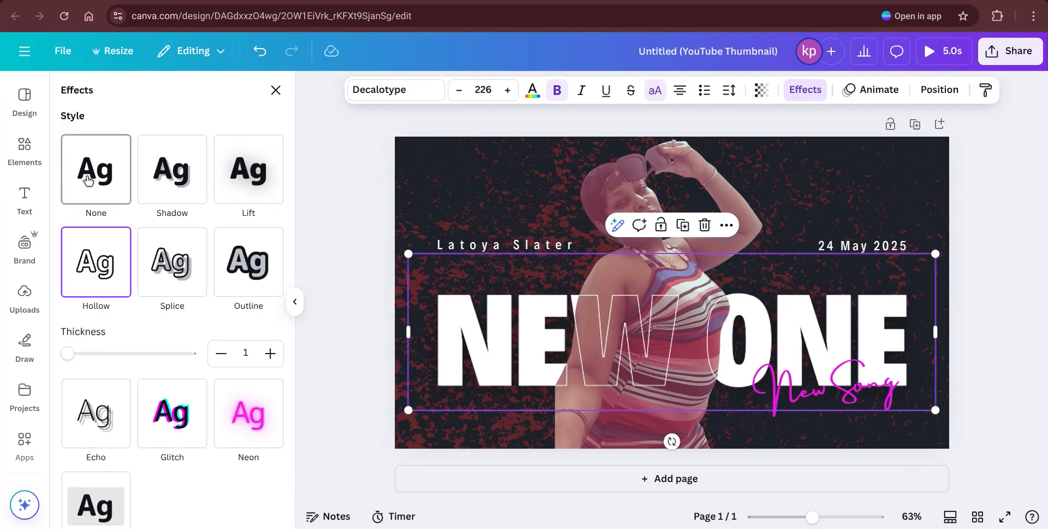
pyautogui.click(167, 181)
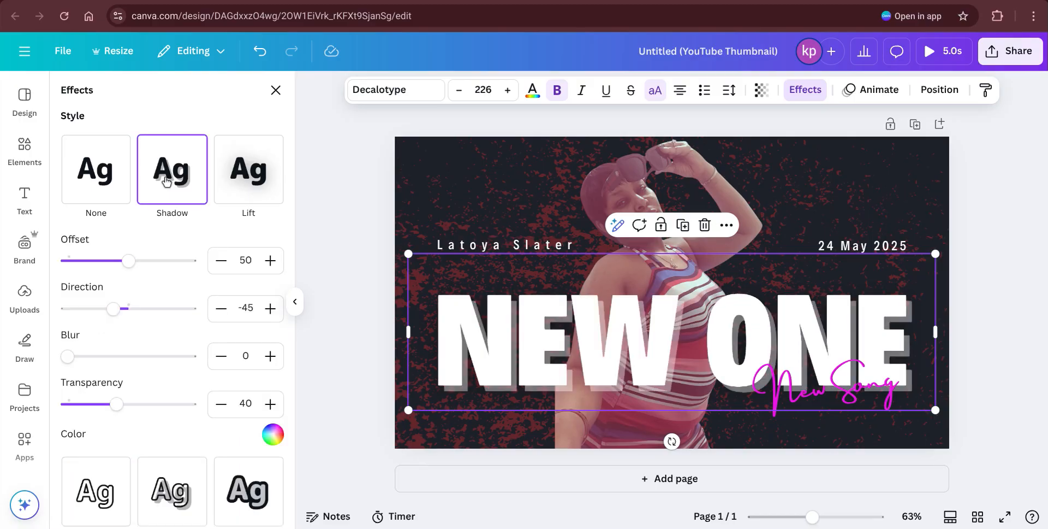
pyautogui.click(81, 165)
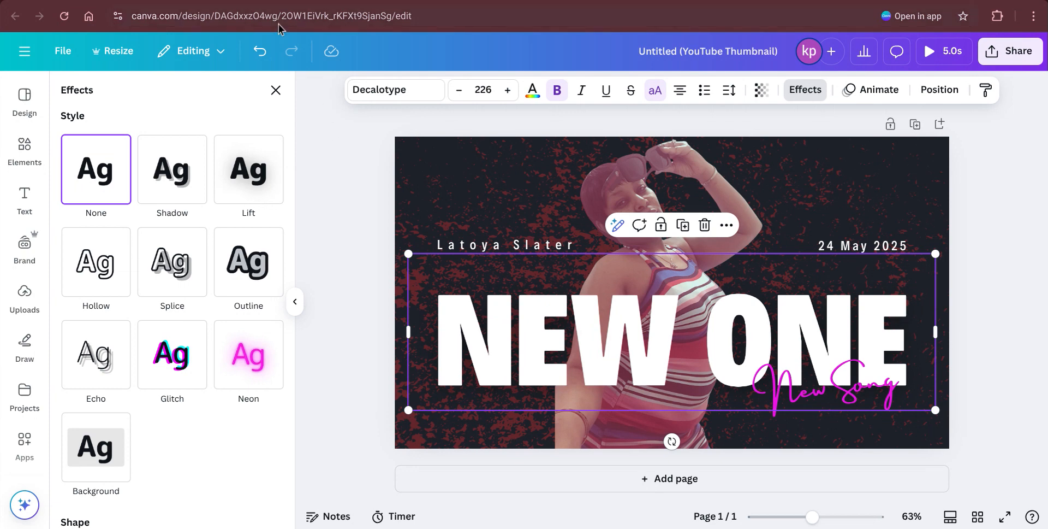
pyautogui.click(259, 54)
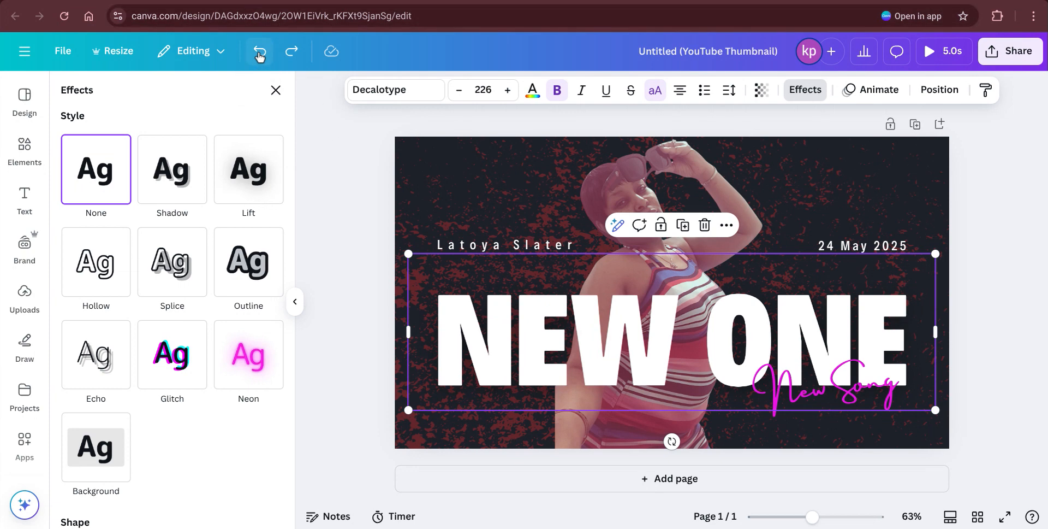
pyautogui.click(260, 55)
pyautogui.click(259, 55)
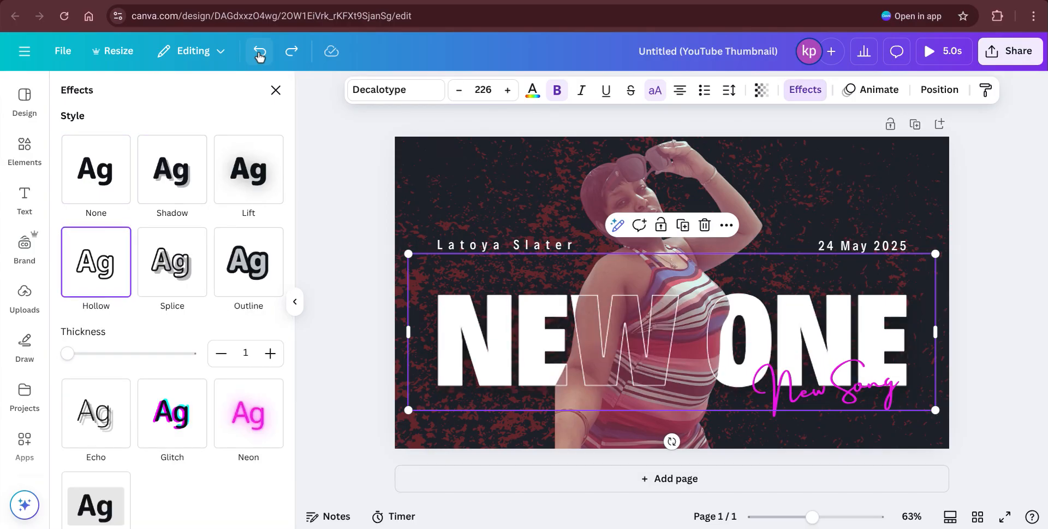
pyautogui.click(985, 179)
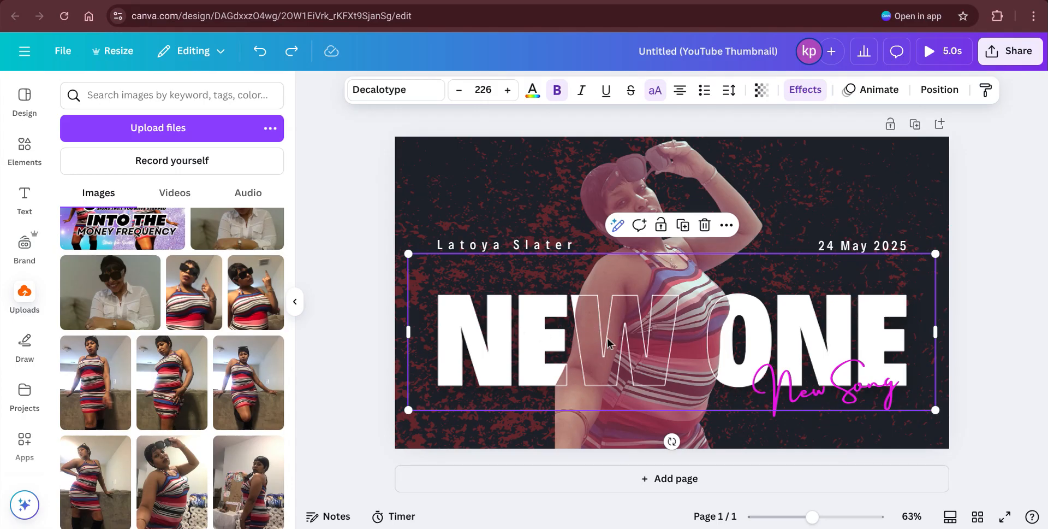
pyautogui.moveTo(608, 339)
pyautogui.mouseDown()
pyautogui.moveTo(610, 392)
pyautogui.moveTo(611, 336)
pyautogui.mouseUp()
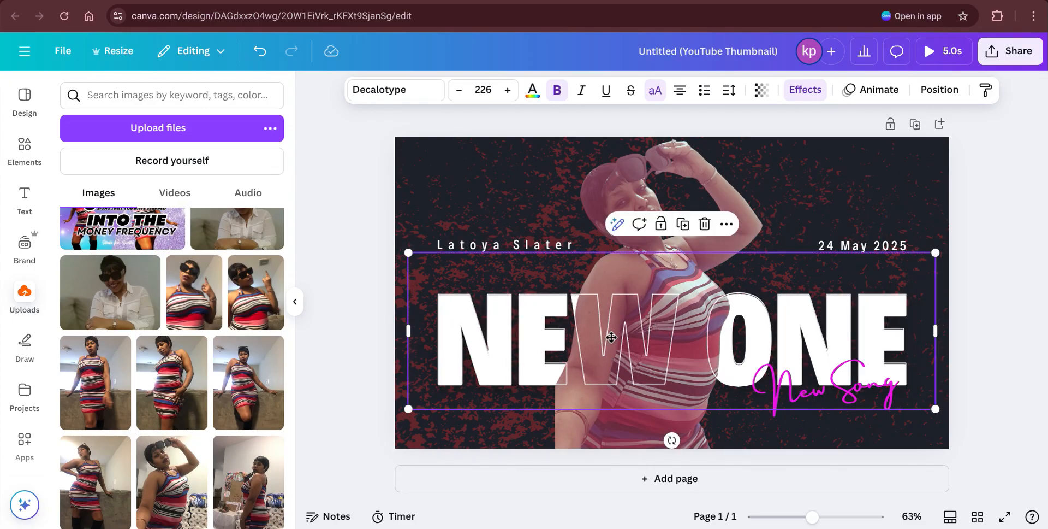
pyautogui.click(788, 404)
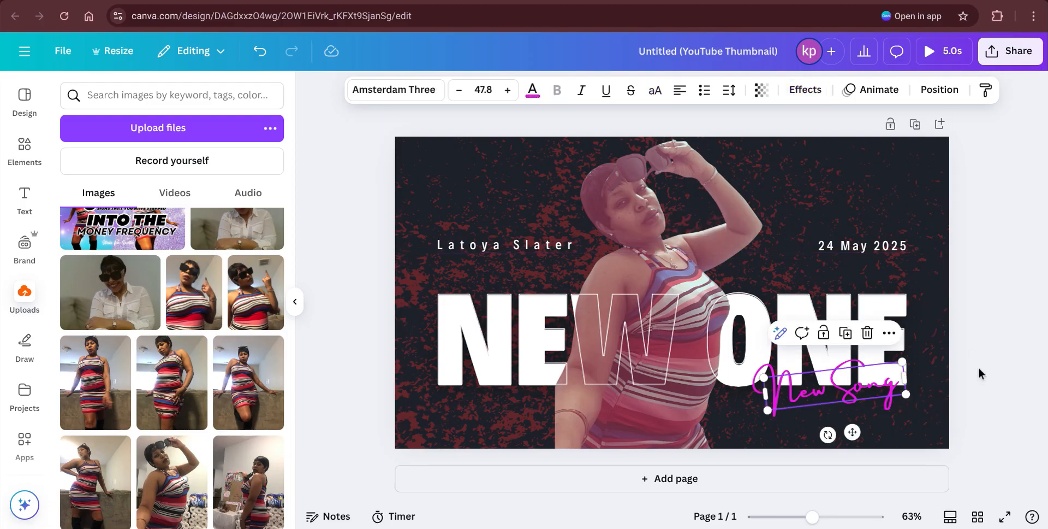
pyautogui.doubleClick(819, 402)
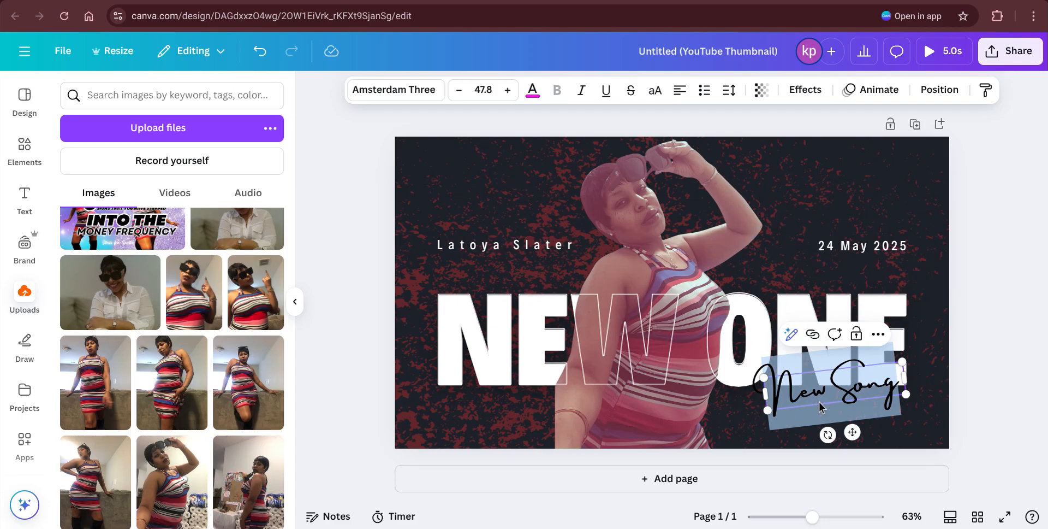
pyautogui.click(976, 276)
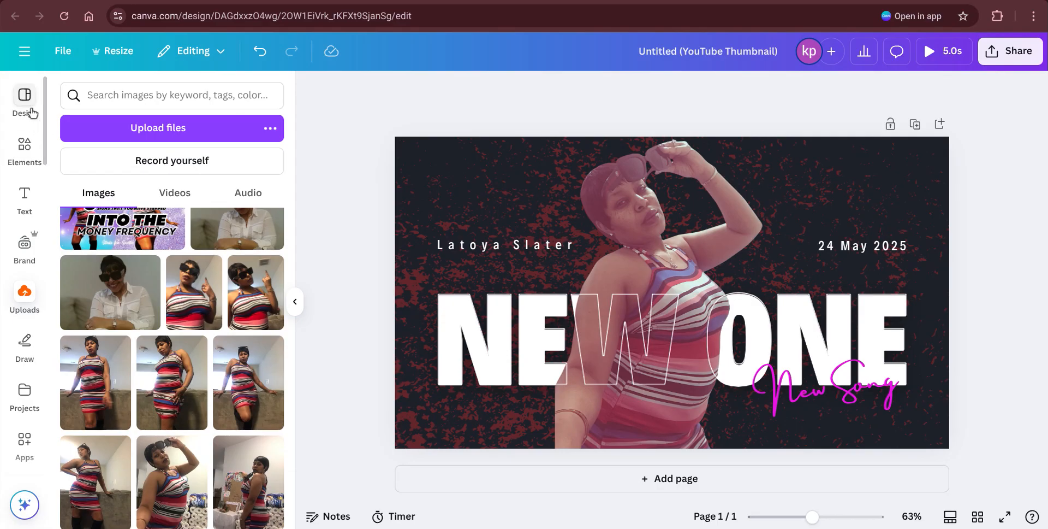
# Step: Add an orange square from Elements and stretch it from the top-left corner to fill the page
pyautogui.click(25, 137)
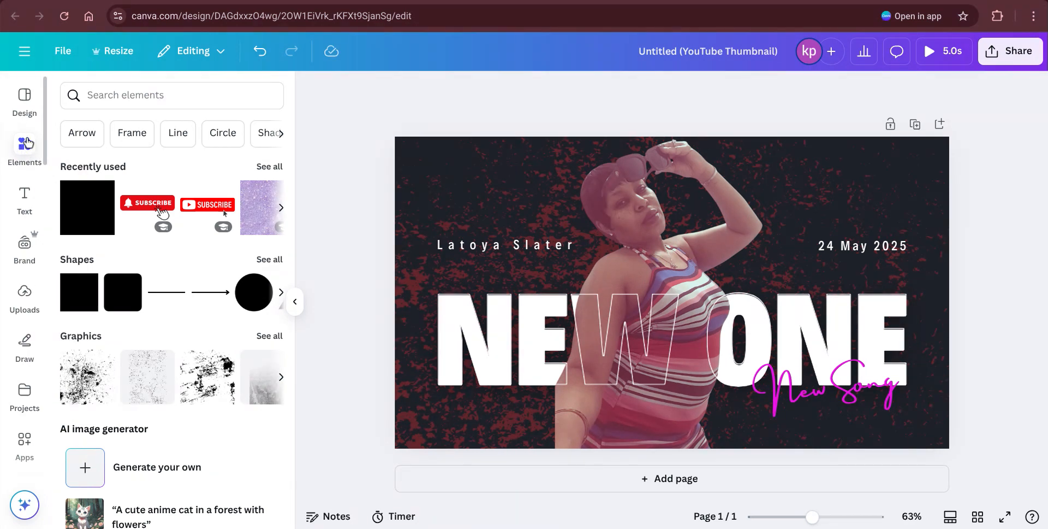
pyautogui.click(81, 214)
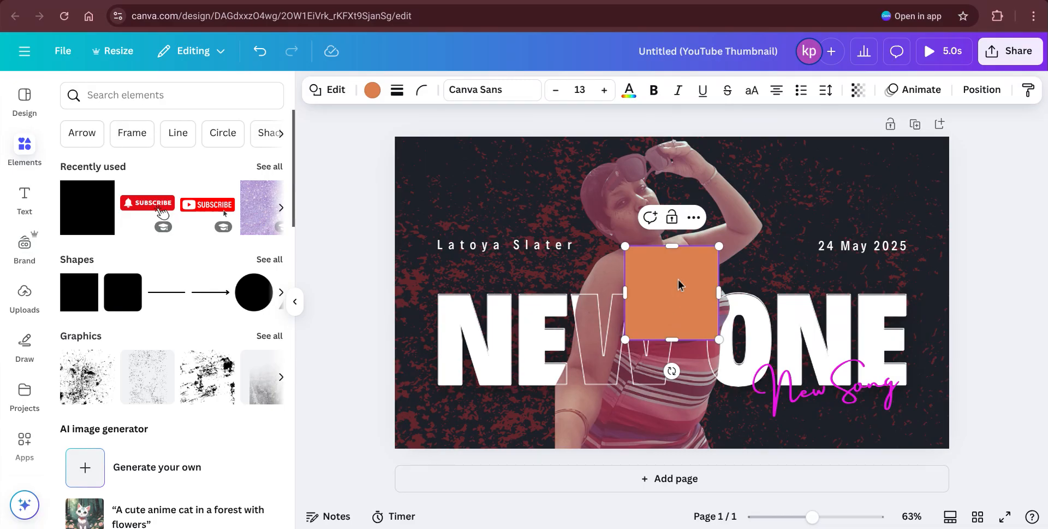
pyautogui.moveTo(678, 283); pyautogui.dragTo(448, 172)
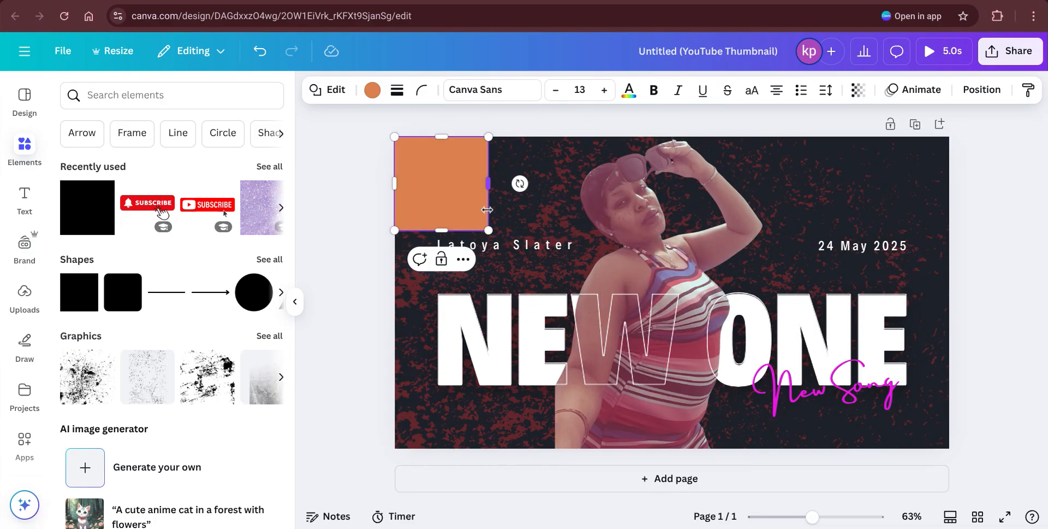
pyautogui.doubleClick(452, 184)
pyautogui.moveTo(488, 230); pyautogui.dragTo(955, 448)
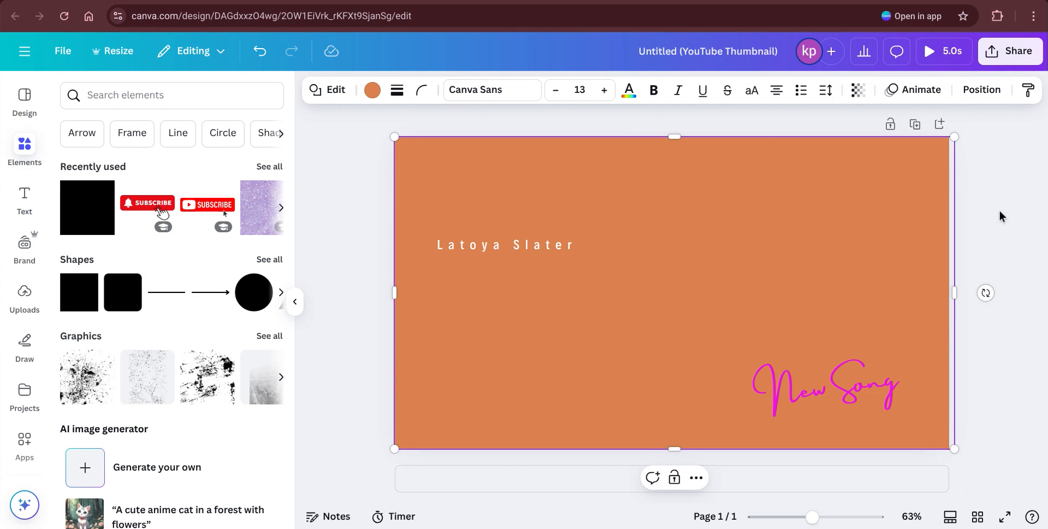
pyautogui.click(997, 189)
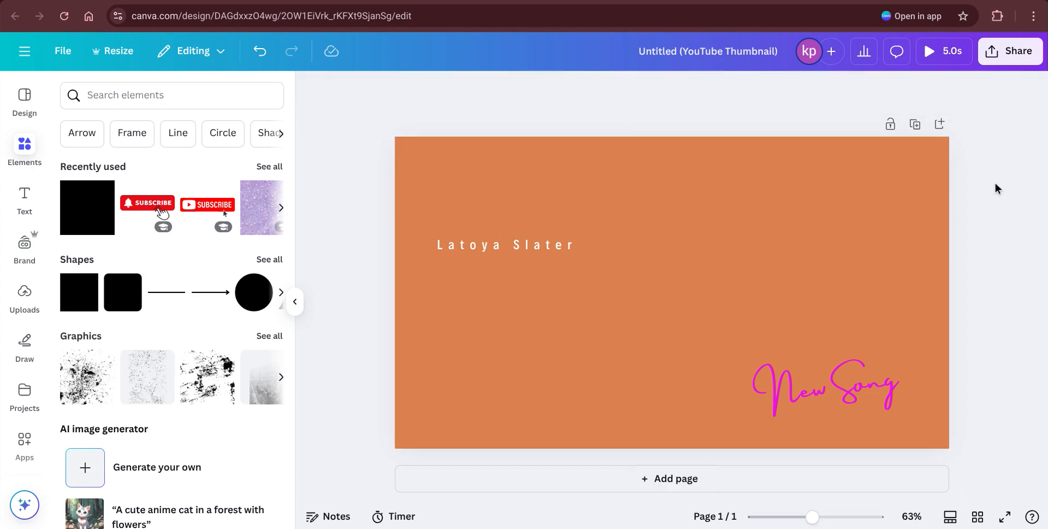
pyautogui.click(822, 197)
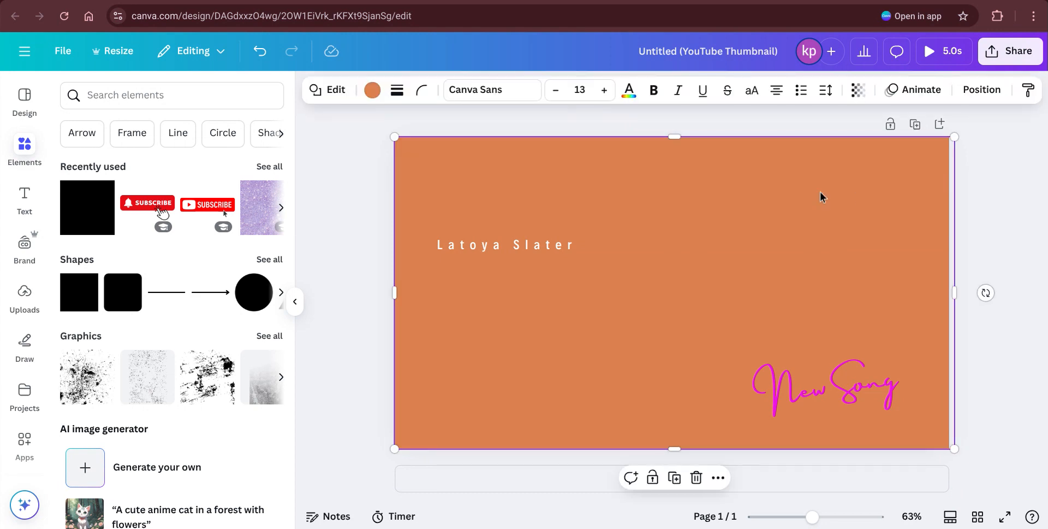
# Step: Set the orange overlay's transparency to 55 and bring up its Position options
pyautogui.click(858, 90)
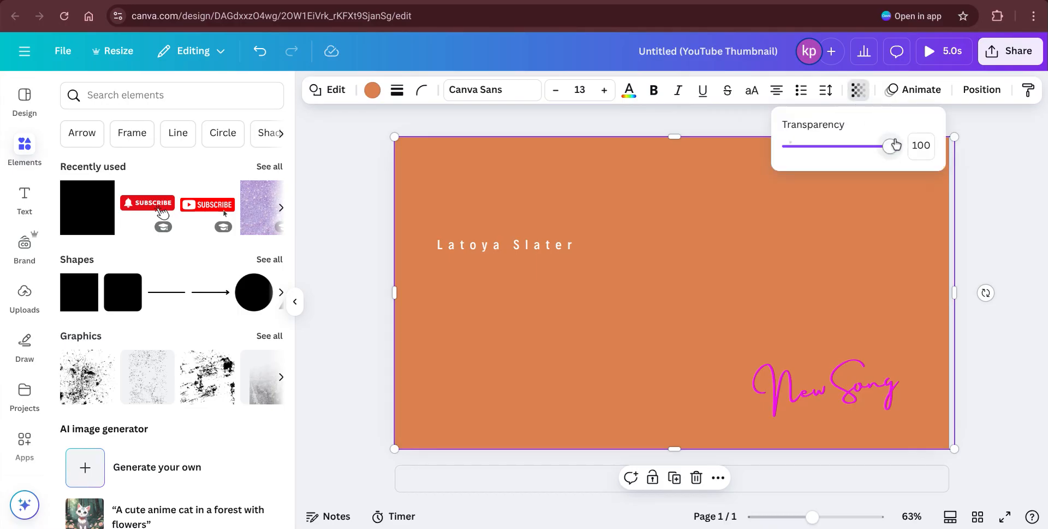
pyautogui.moveTo(896, 144); pyautogui.dragTo(846, 163)
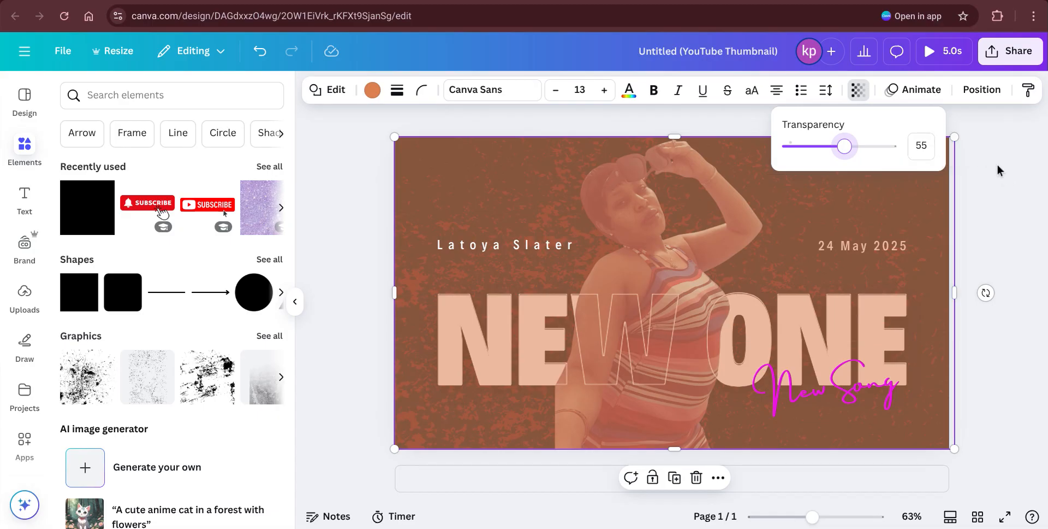
pyautogui.click(981, 92)
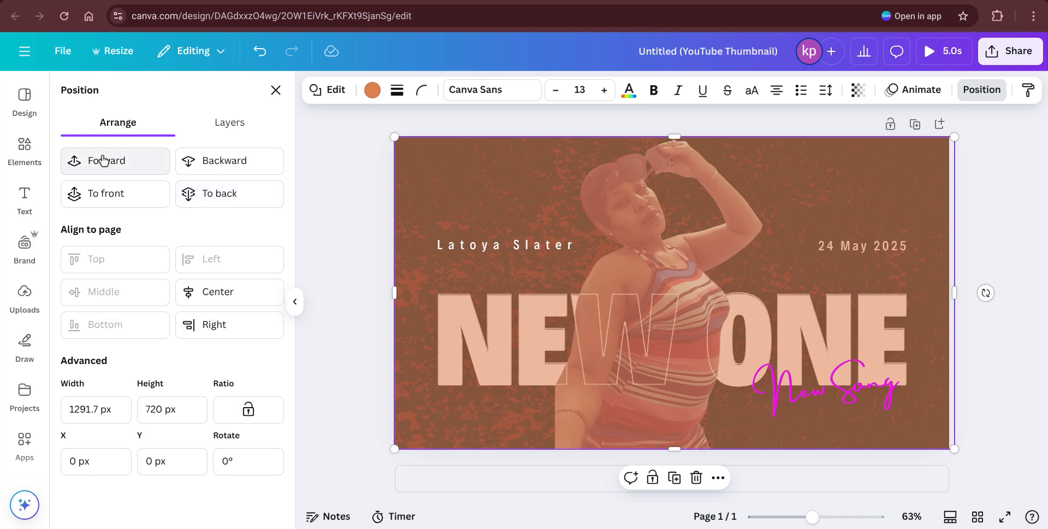
# Step: Send the orange overlay behind the date, photo and NEW ONE title, then trim it to 1280 px
pyautogui.click(216, 166)
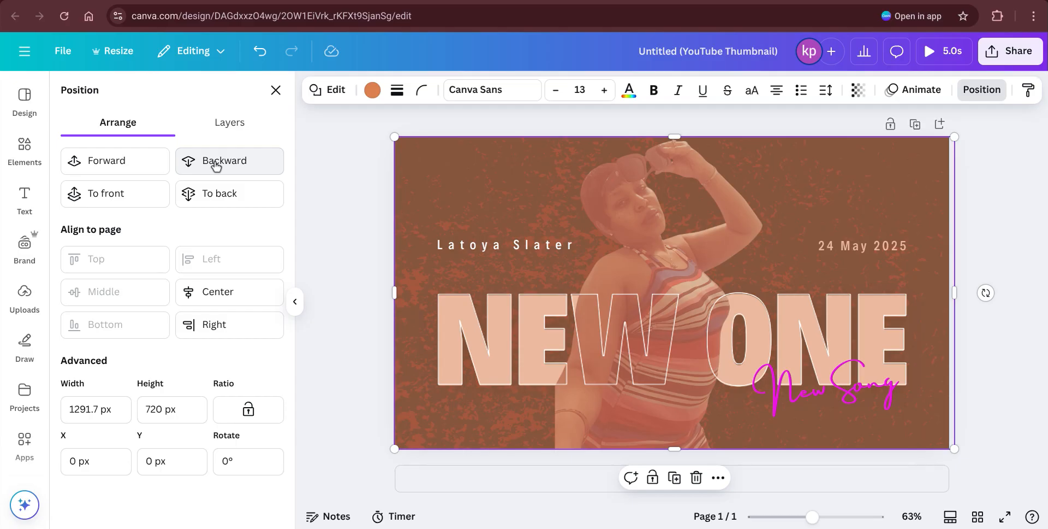
pyautogui.click(216, 165)
pyautogui.click(216, 165)
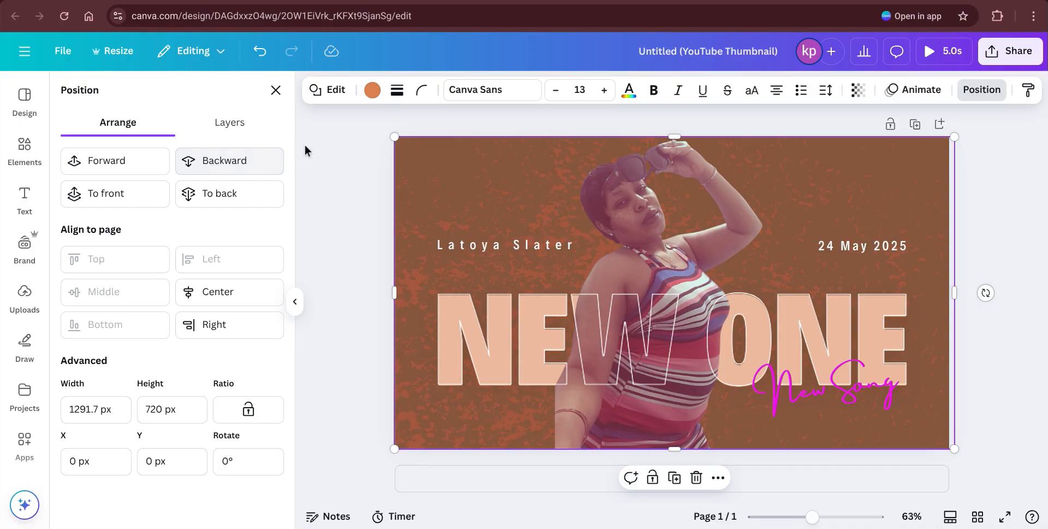
pyautogui.click(234, 171)
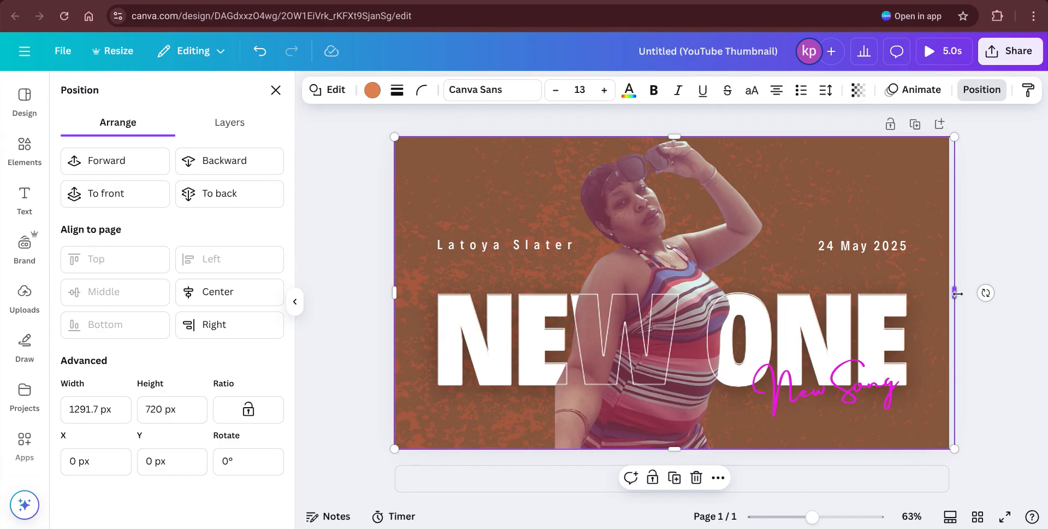
pyautogui.moveTo(955, 293); pyautogui.dragTo(950, 293)
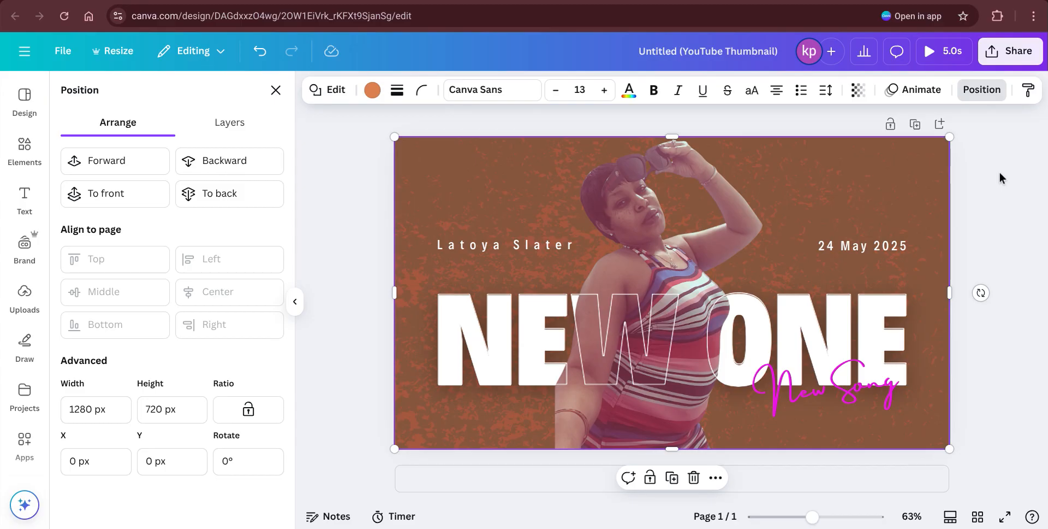
pyautogui.click(979, 192)
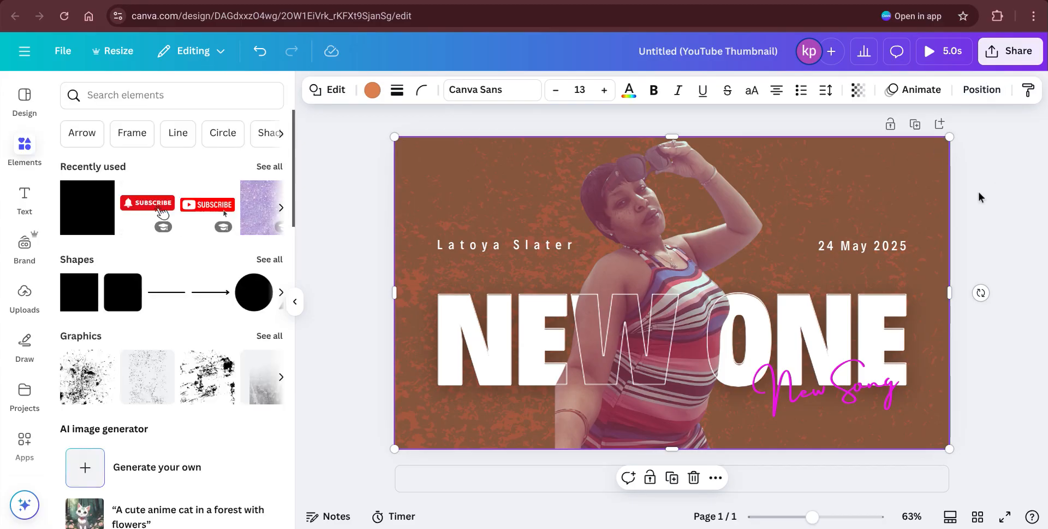
pyautogui.click(979, 192)
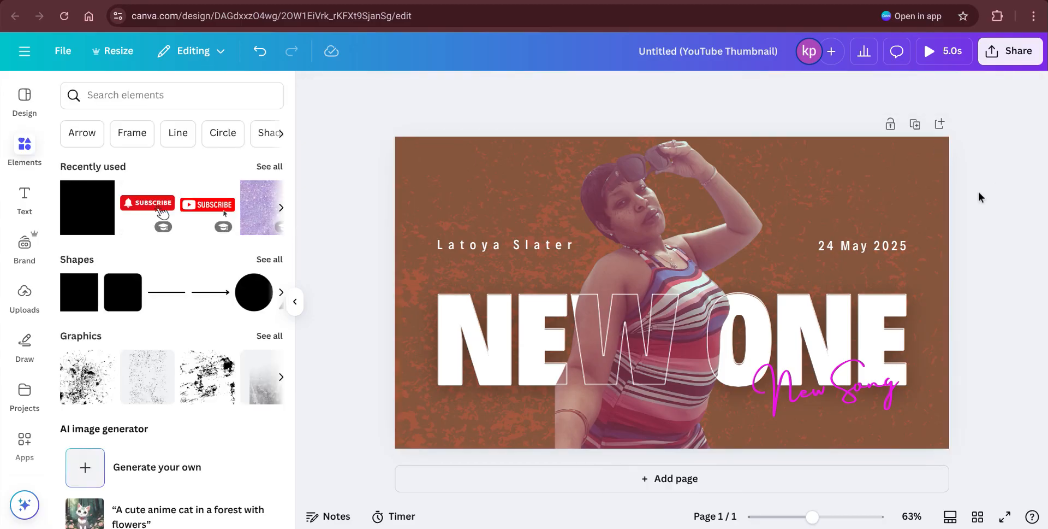